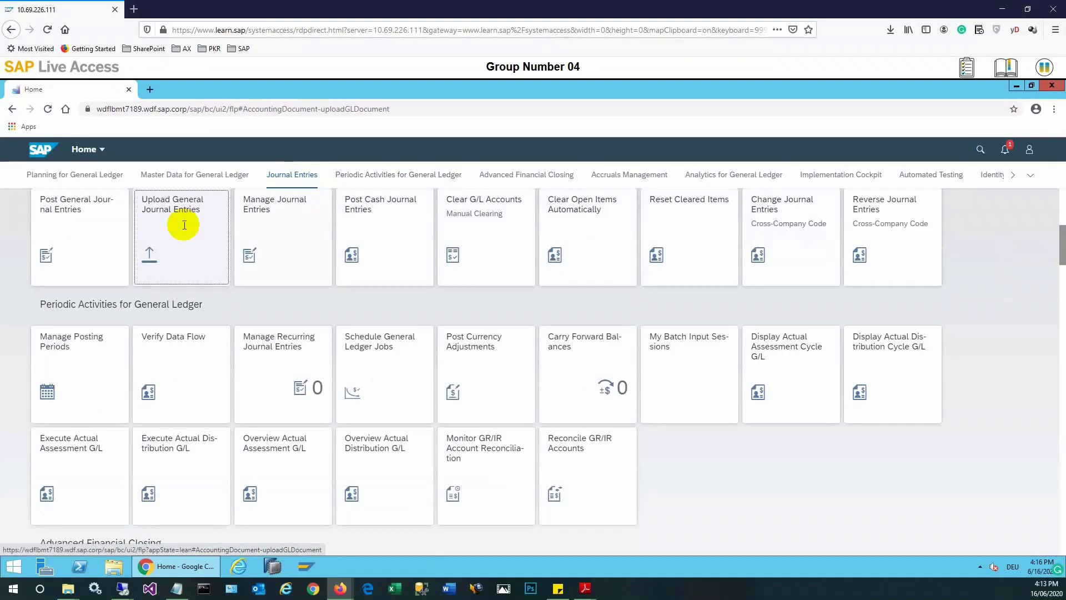
Step: Launch the Upload General Journal Entries tile from the Fiori launchpad
left_click(184, 225)
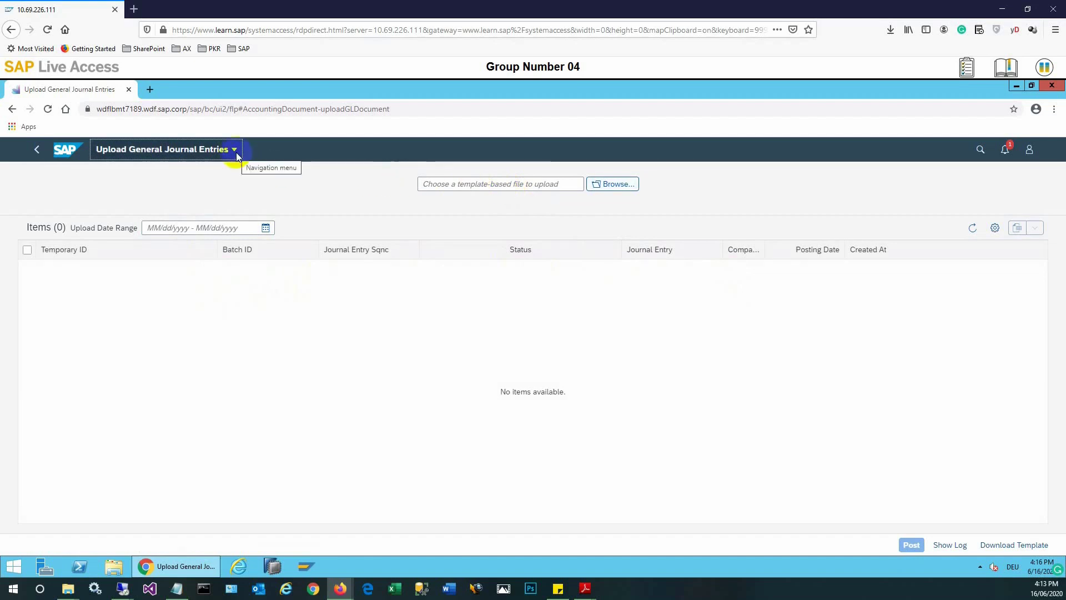
Step: Download the English .xlsx journal entry template and open JournalEntry_Template.XLSX in Excel
left_click(1005, 547)
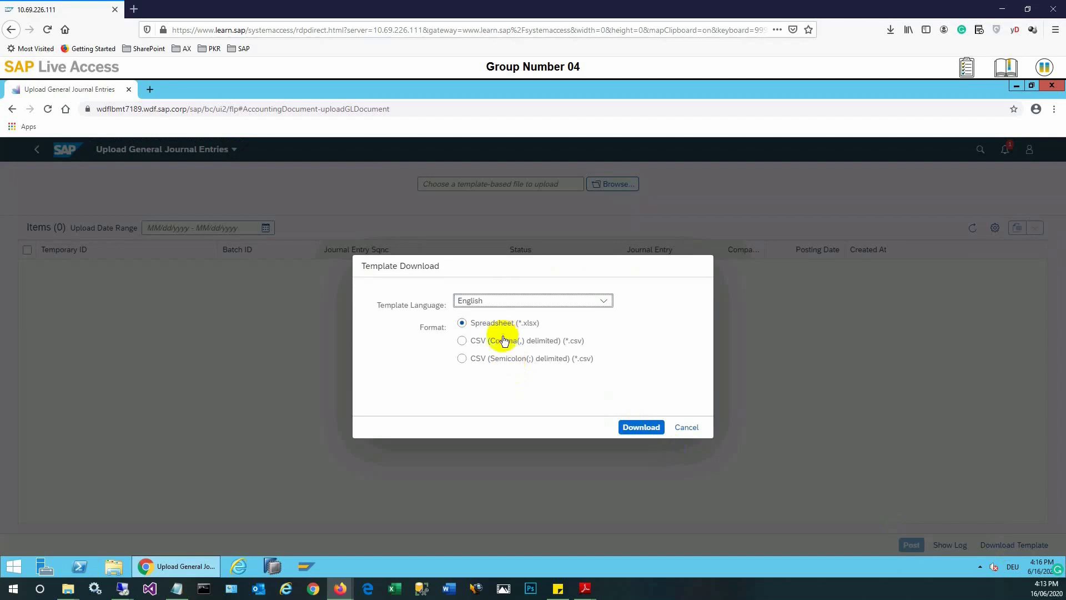
left_click(637, 432)
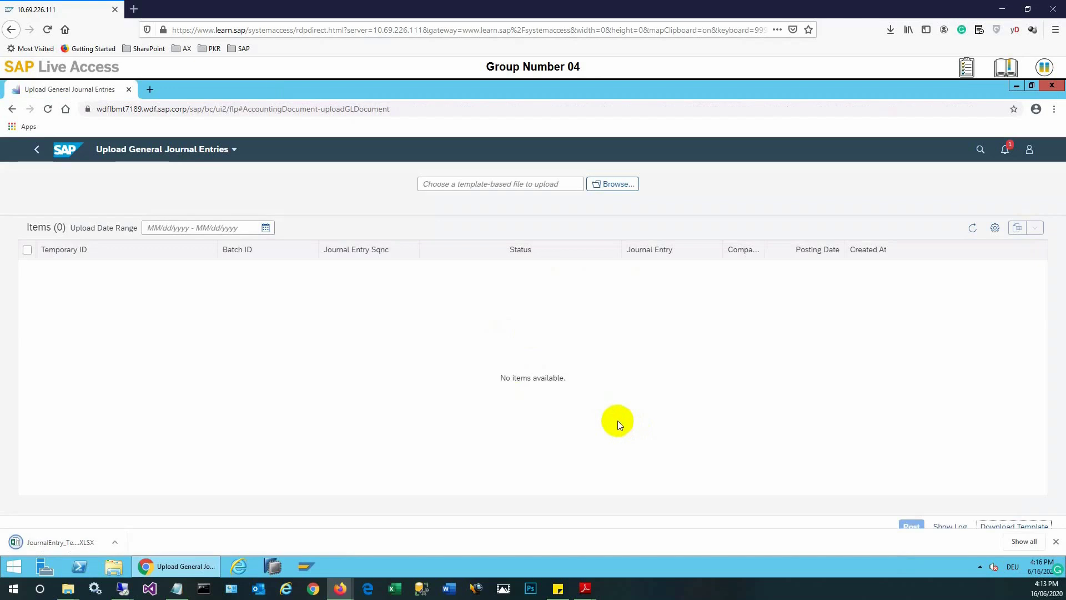
left_click(118, 542)
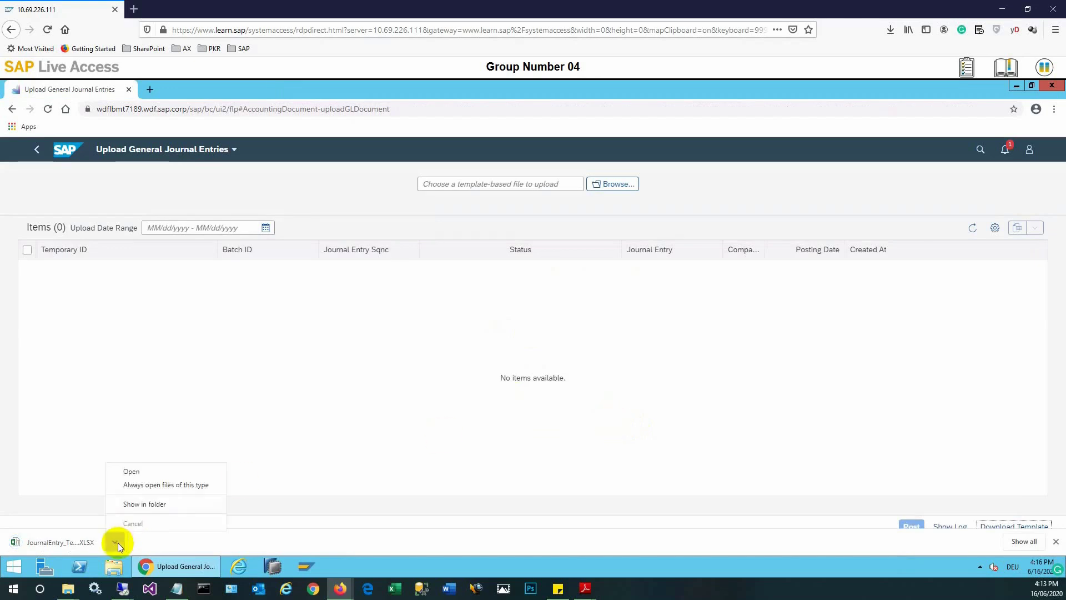
left_click(138, 471)
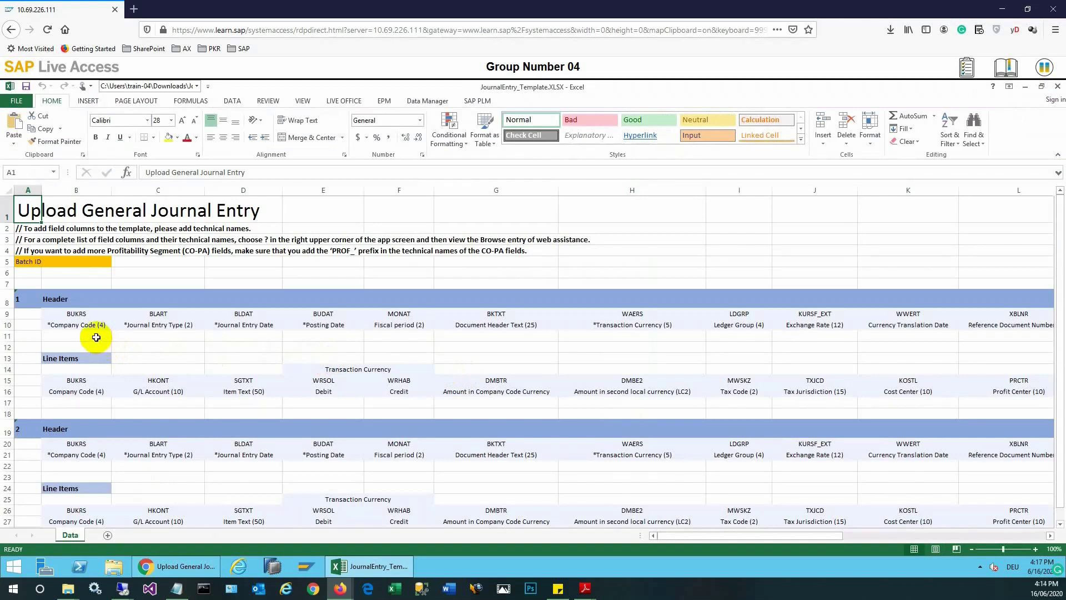
Step: Save the template into Downloads as JournalEntry_04.xlsx, replacing 'Template' with '04'
left_click(96, 337)
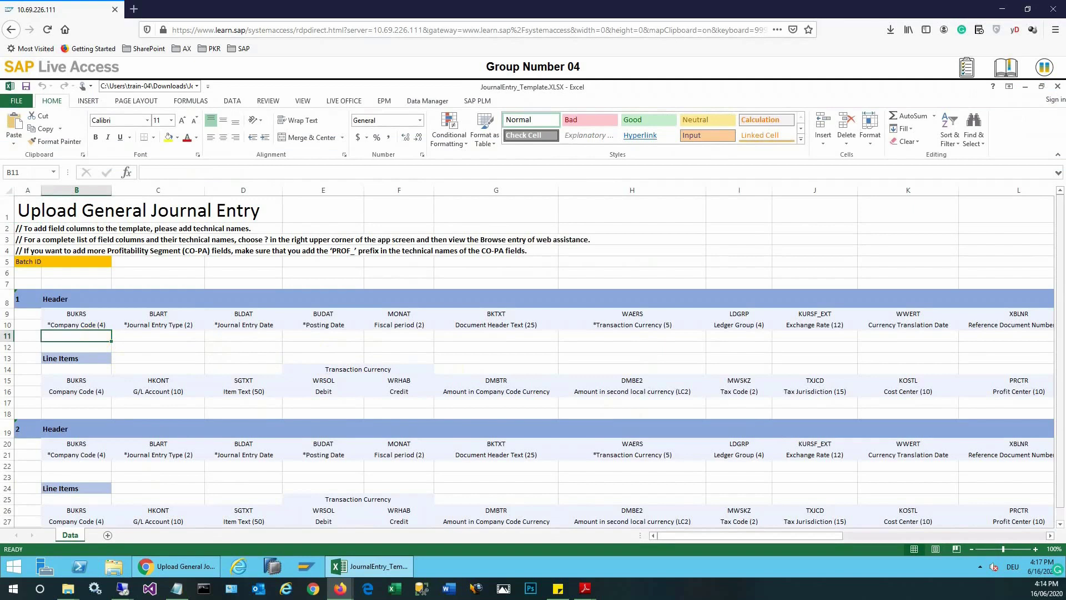
left_click(19, 105)
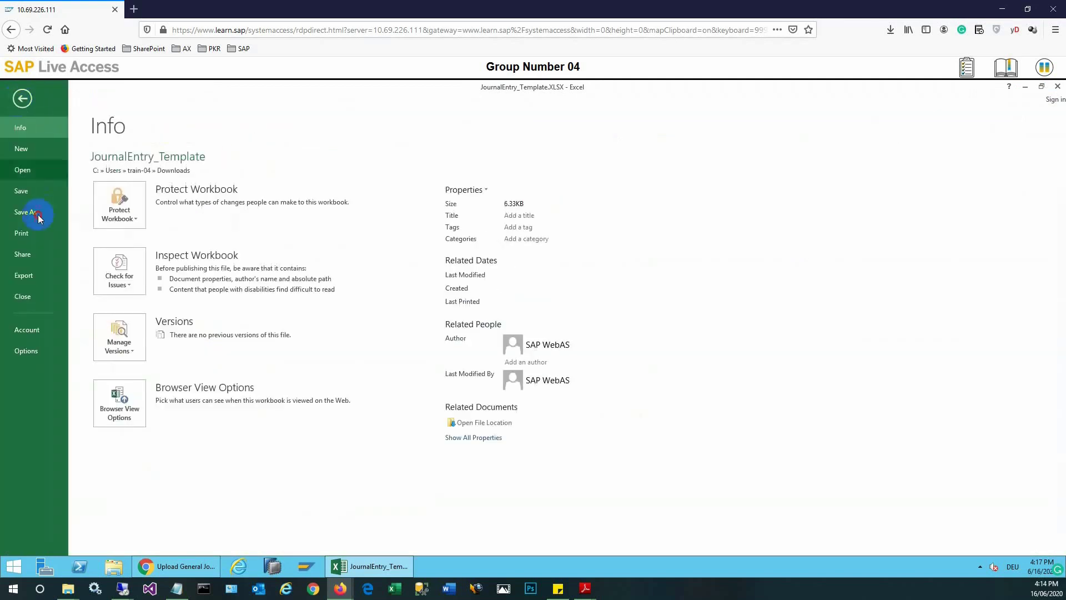
left_click(38, 214)
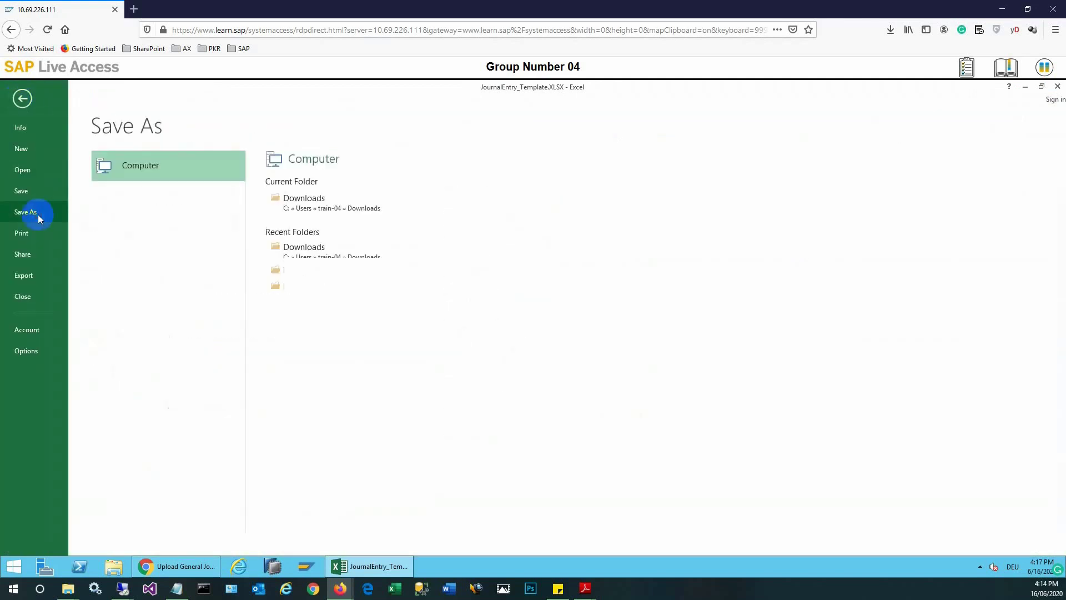
left_click(331, 209)
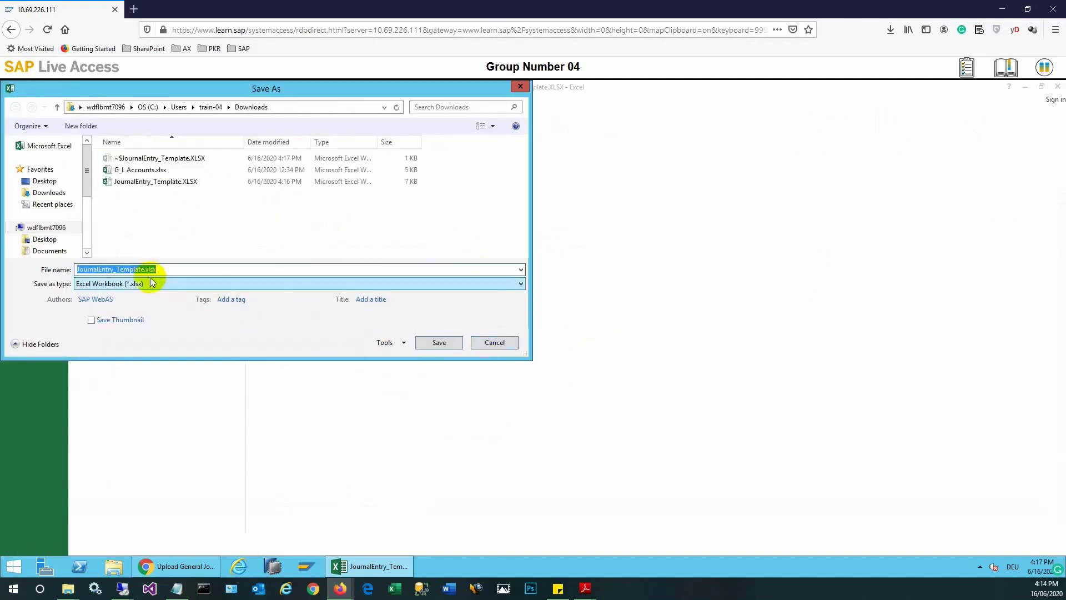
left_click(155, 269)
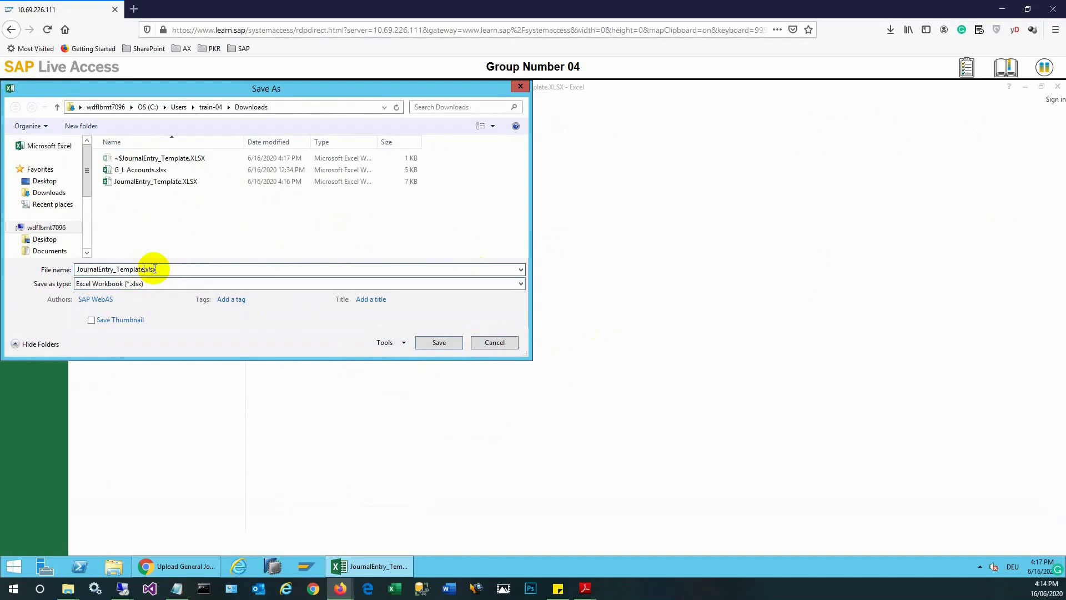
key("shift+Home")
left_click_drag(115, 269, 146, 268)
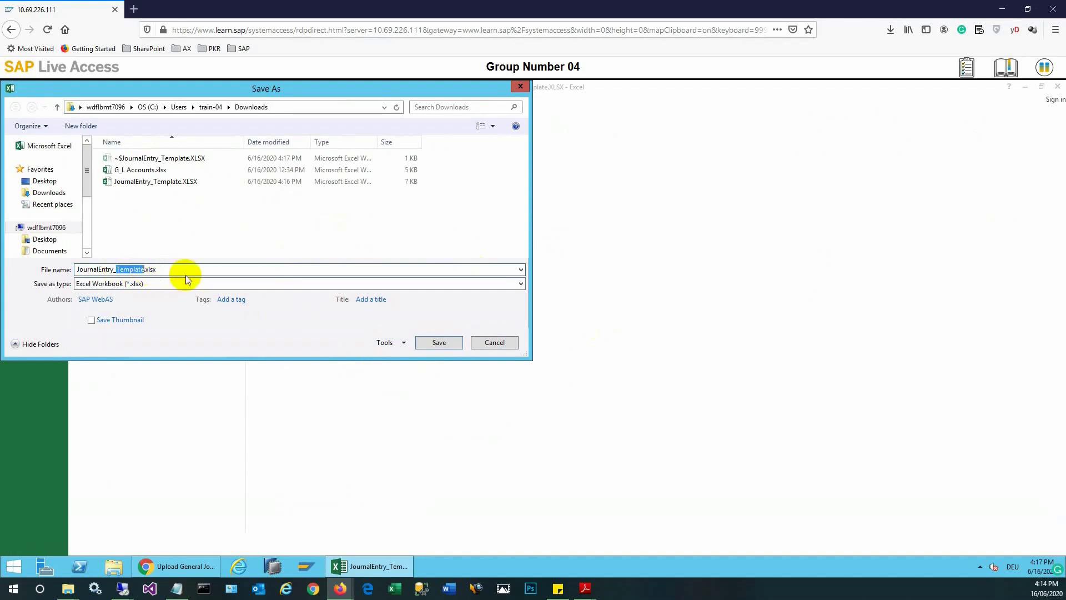
type("04")
left_click(451, 345)
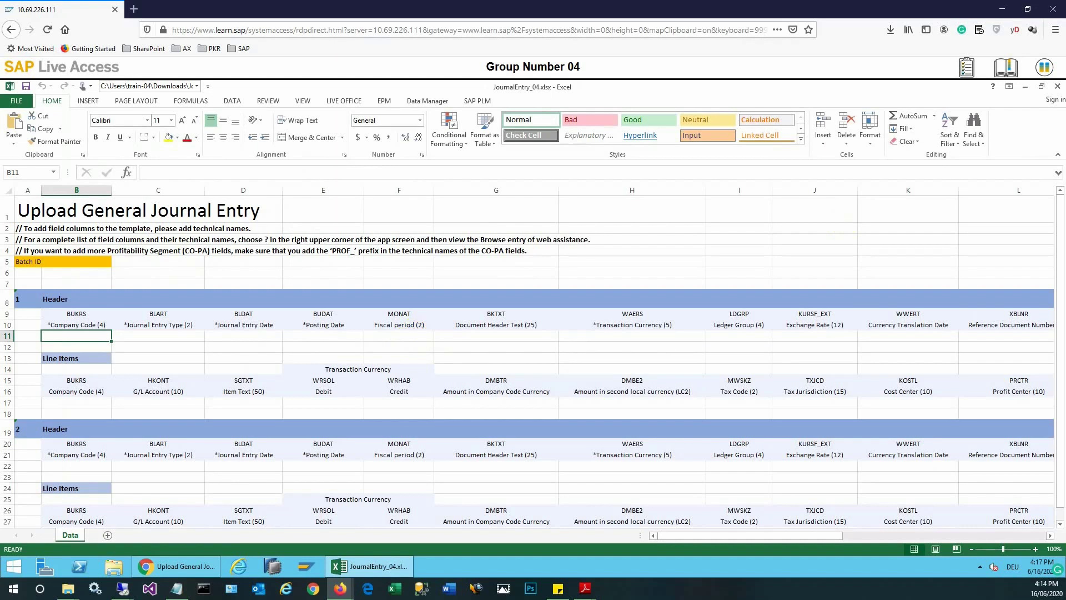
Step: Delete rows 19–27 holding the second entry block, leaving only entry 1
left_click(9, 433)
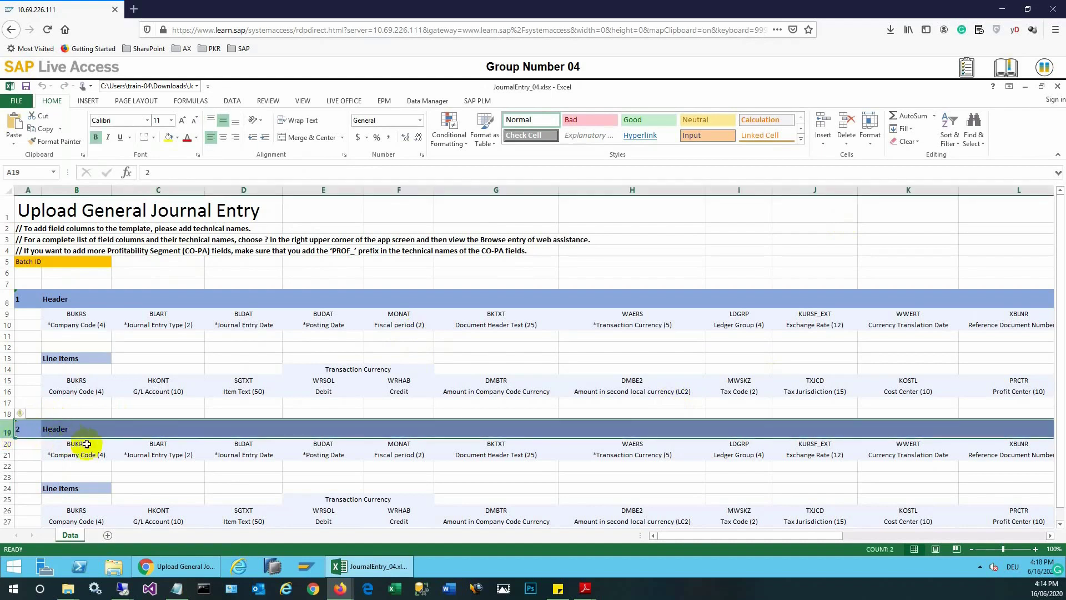
scroll(87, 444, "down", 5)
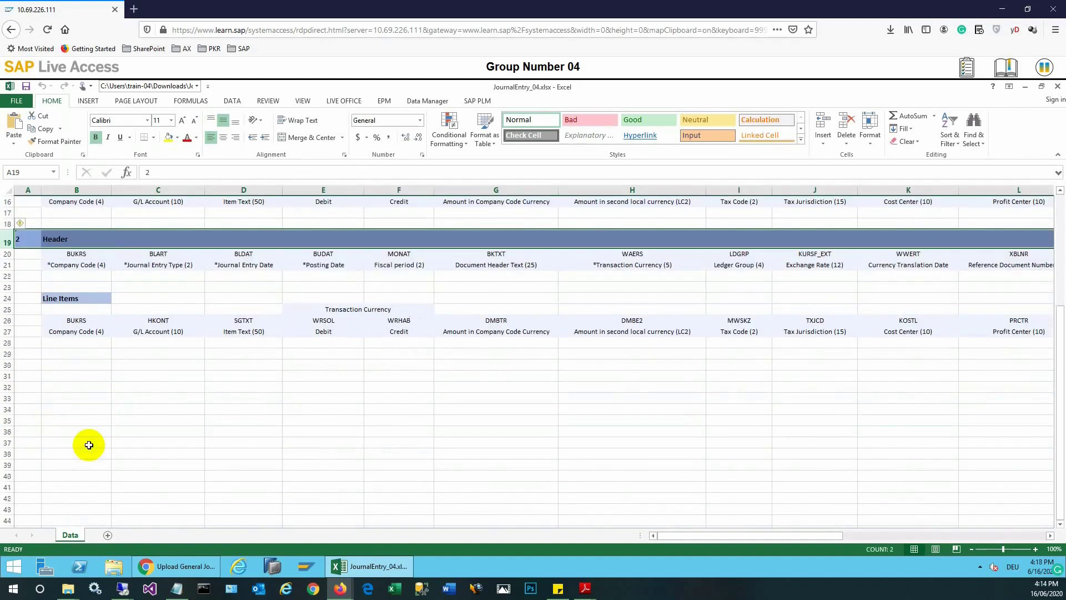
scroll(89, 445, "up", 2)
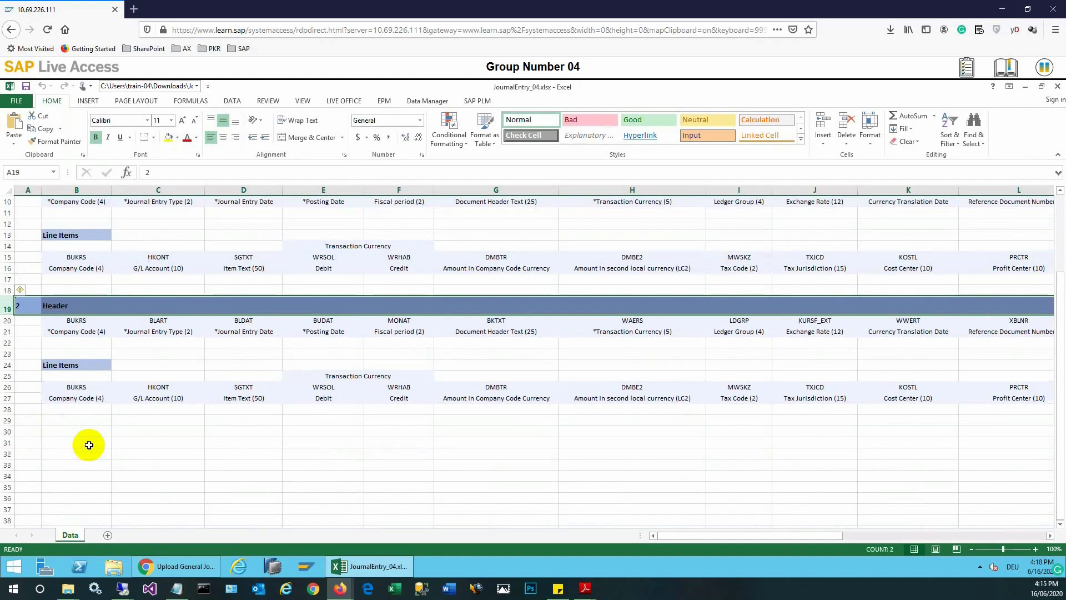
key("shift+Down")
key("shift+Down")
key("shift+Down")
key("shift+Down")
key("shift+Down")
key("shift+Down")
key("shift+Down")
key("shift+Down")
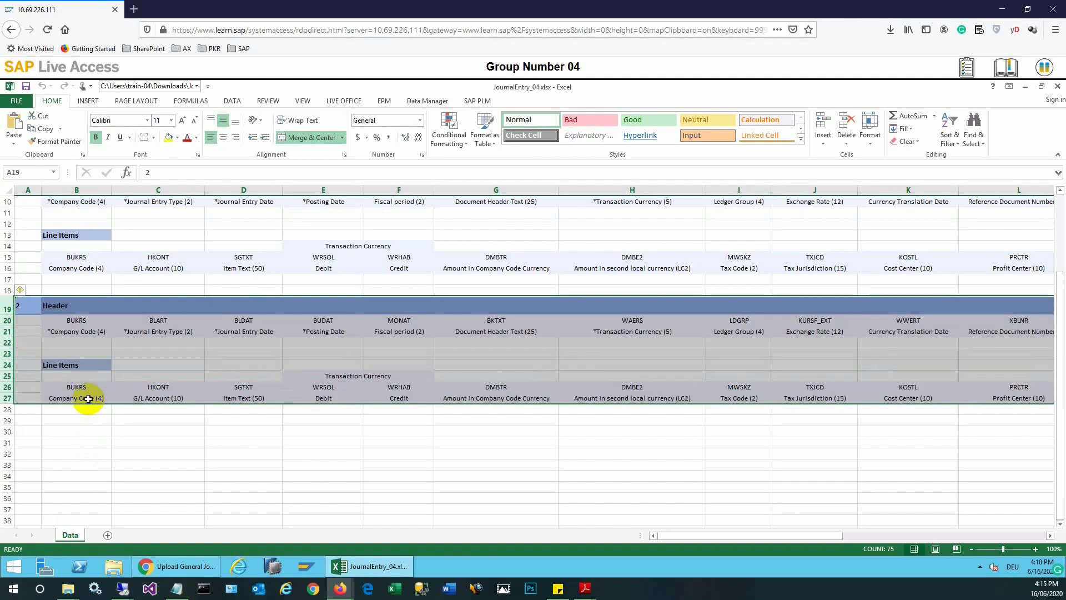
right_click(88, 399)
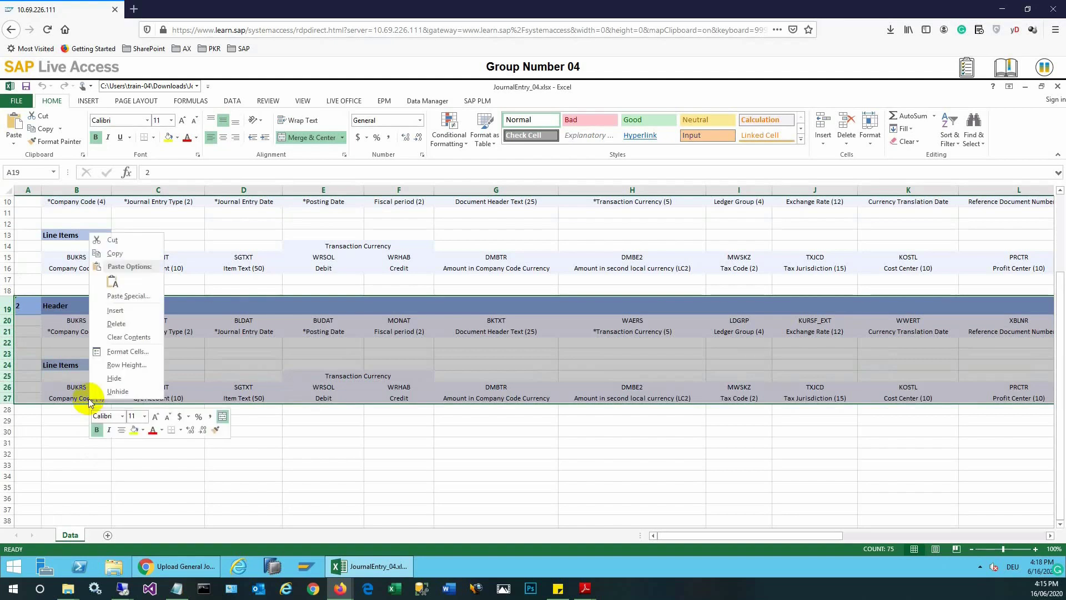
left_click(123, 325)
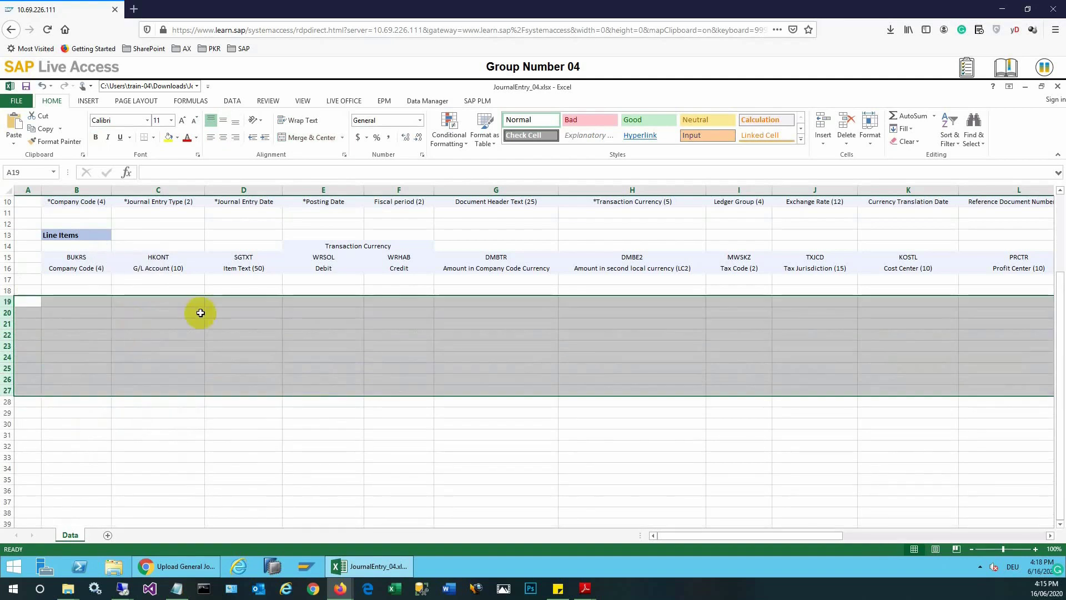
scroll(199, 312, "up", 3)
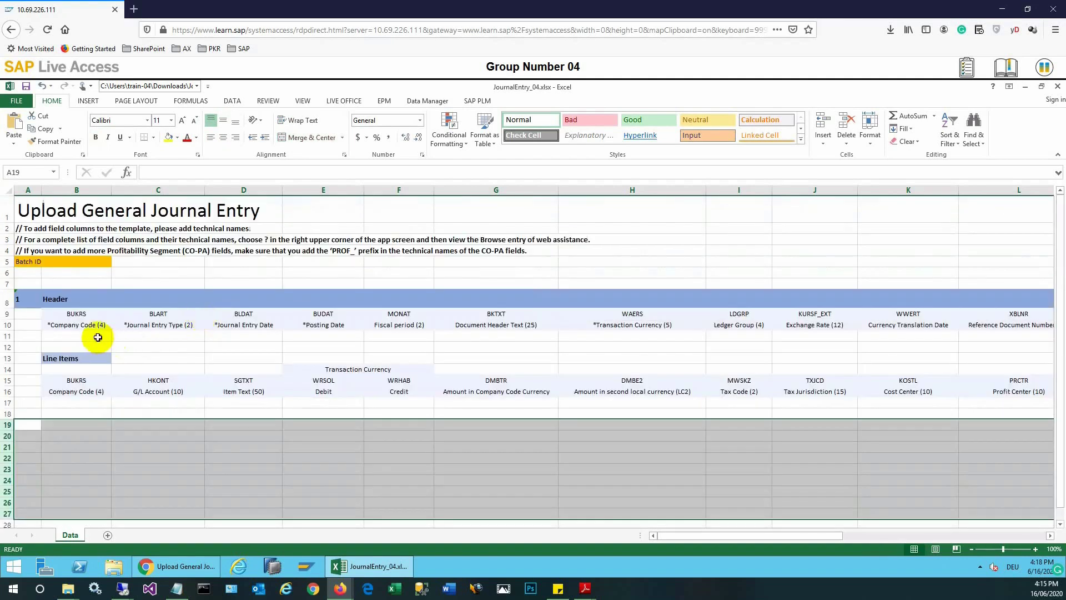
left_click(78, 336)
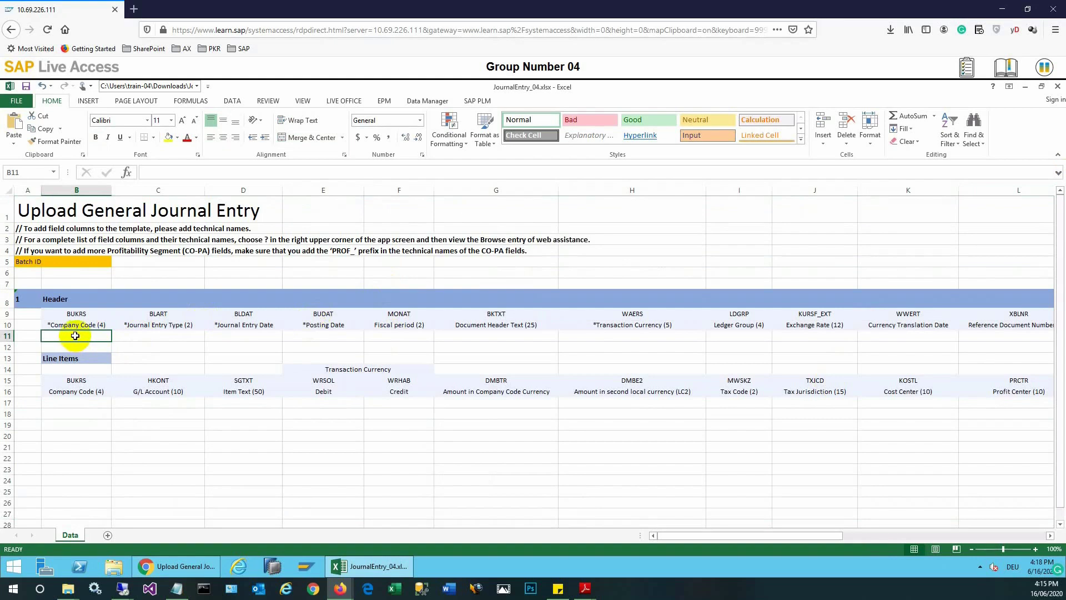
Step: Enter company code 1010 and journal entry type SA in the header row
type("1")
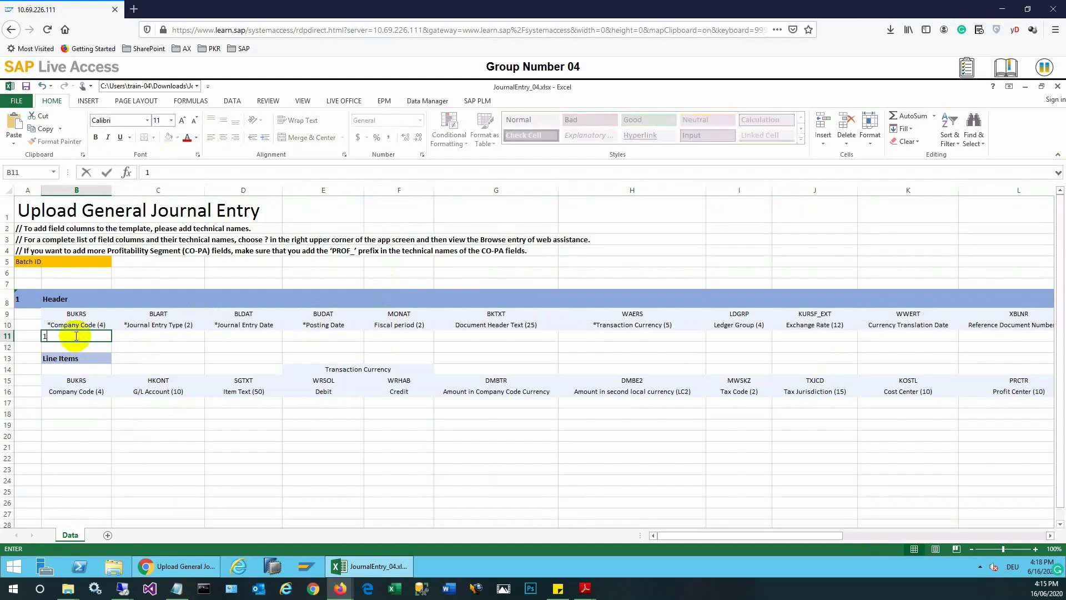
type("010")
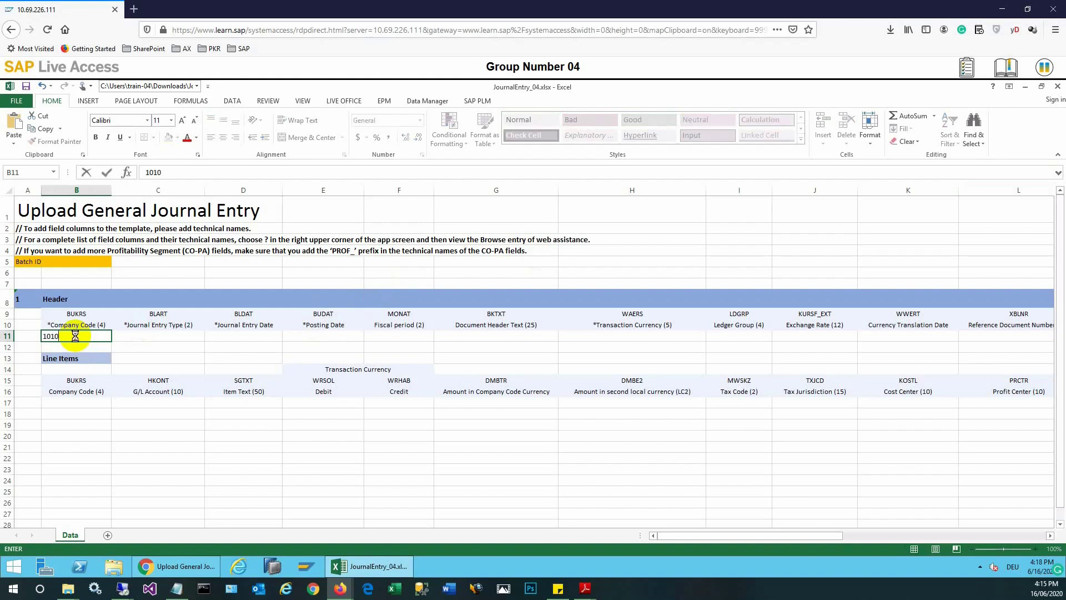
key("Return")
key("Up")
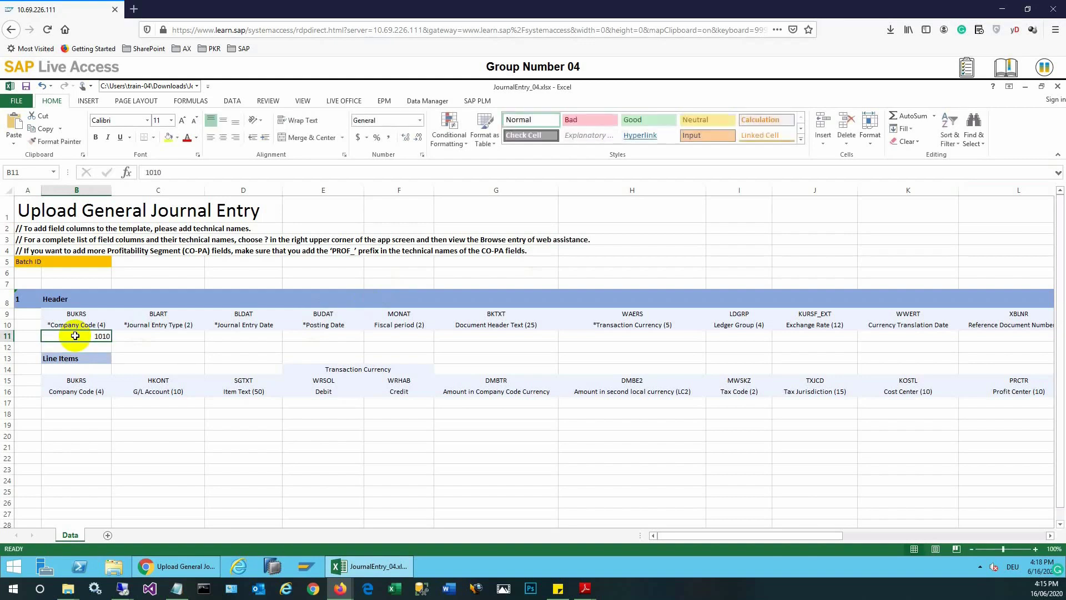
key("Right")
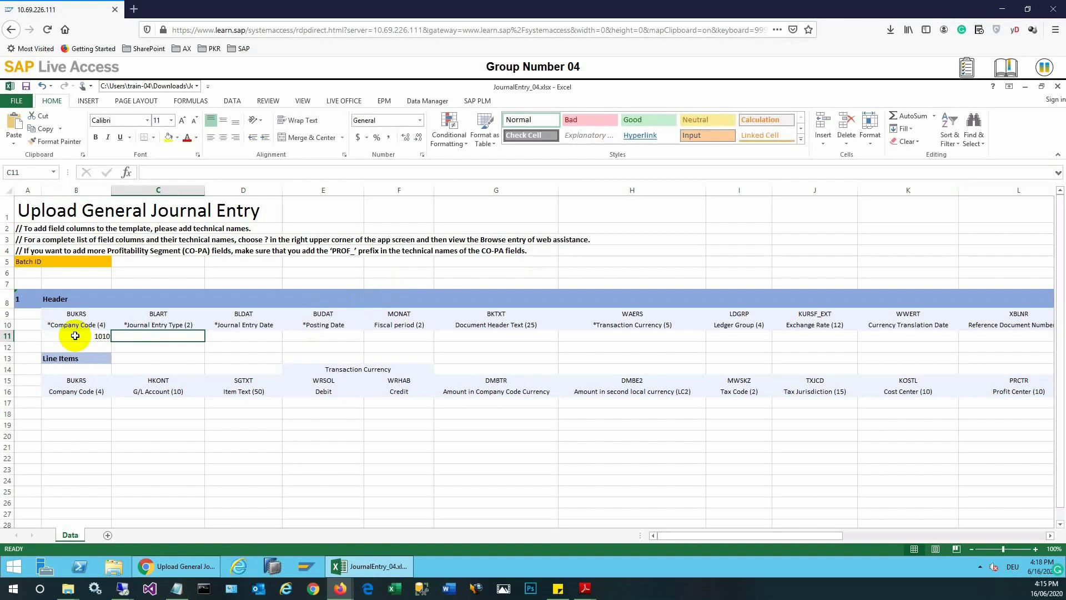
type("SA")
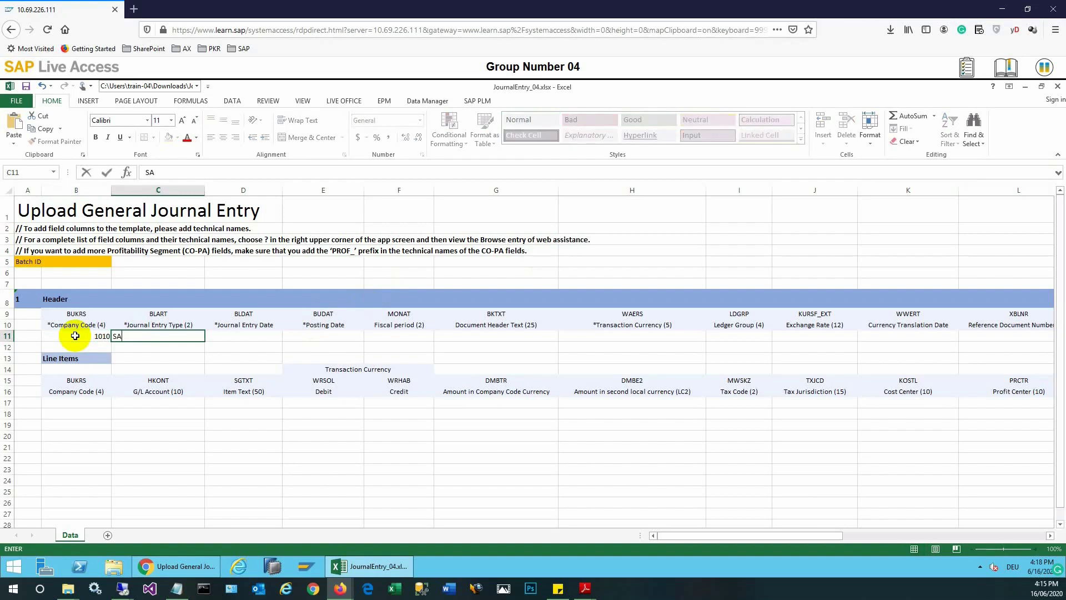
key("Tab")
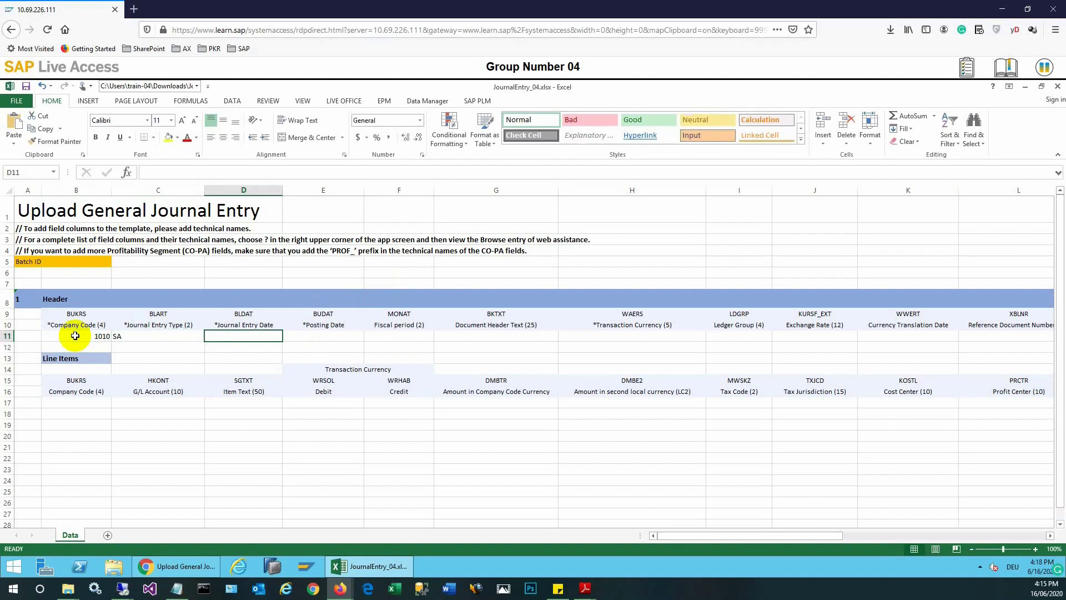
Step: Set the journal entry and posting dates to 2020/06/16 and transaction currency to EUR
type("2020/")
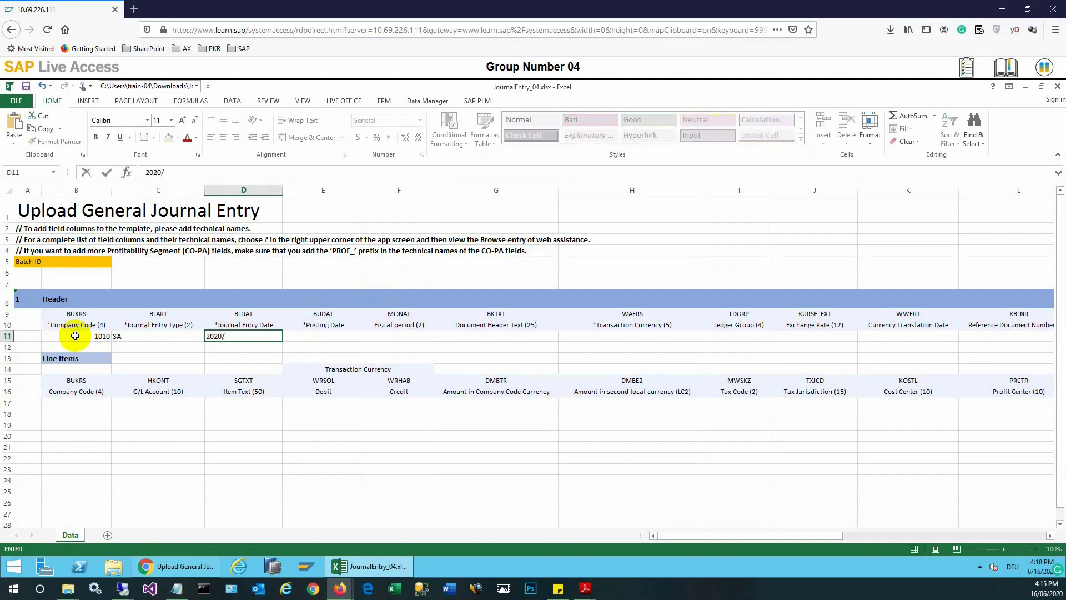
type("06/16")
key("Tab")
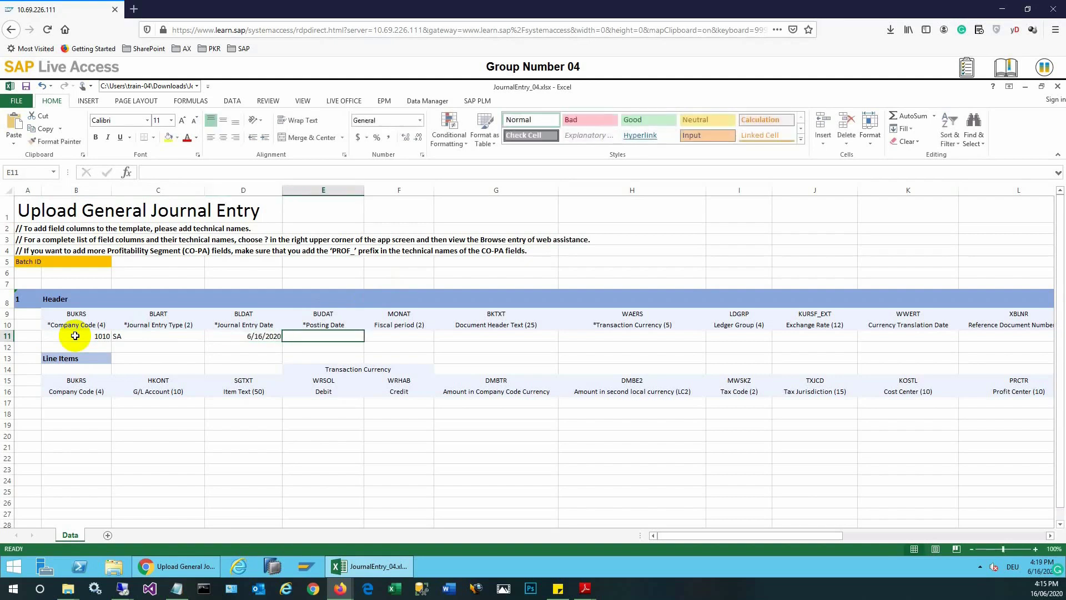
type("2020/")
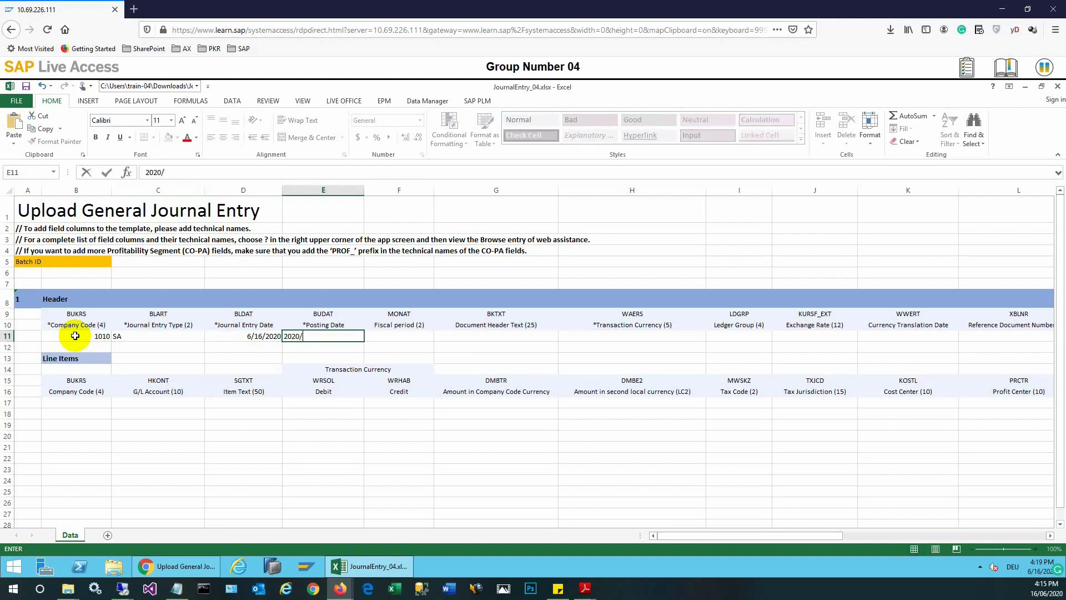
type("05")
key("BackSpace")
type("6/16")
key("Tab")
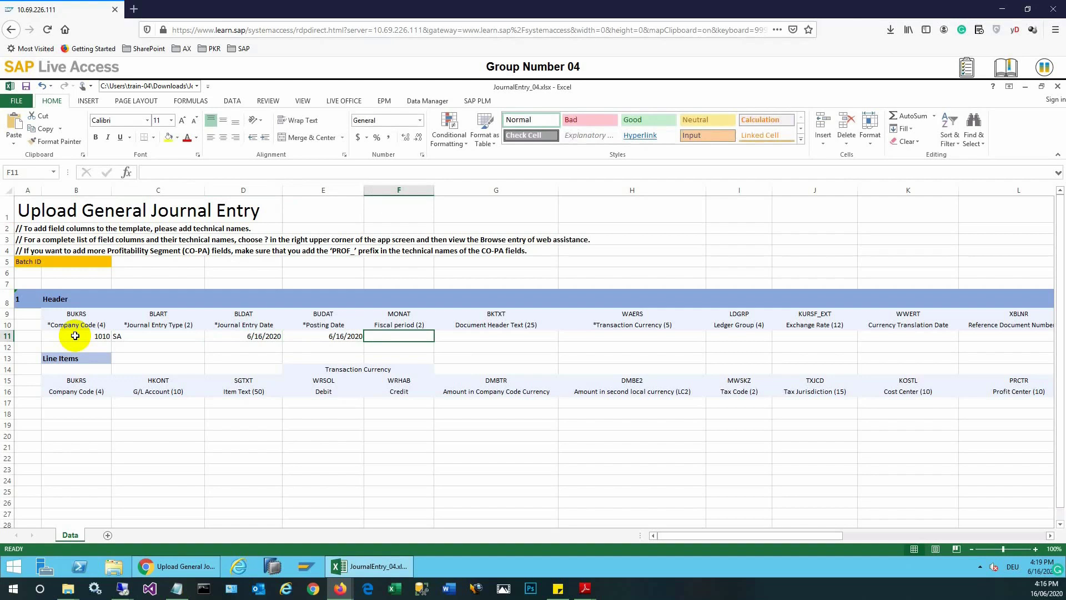
key("Tab")
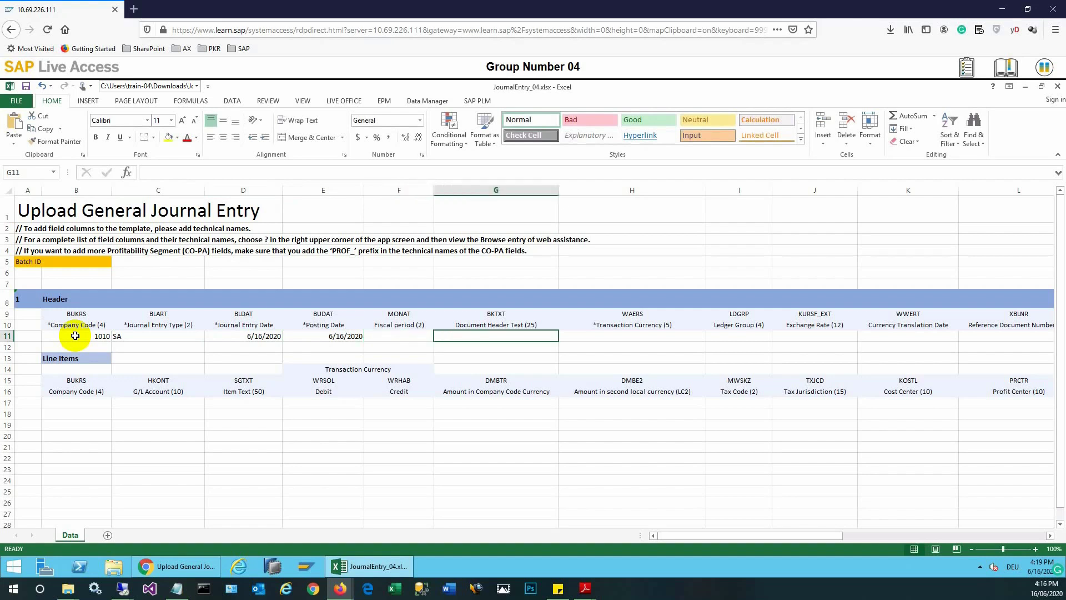
key("Tab")
type("EUR")
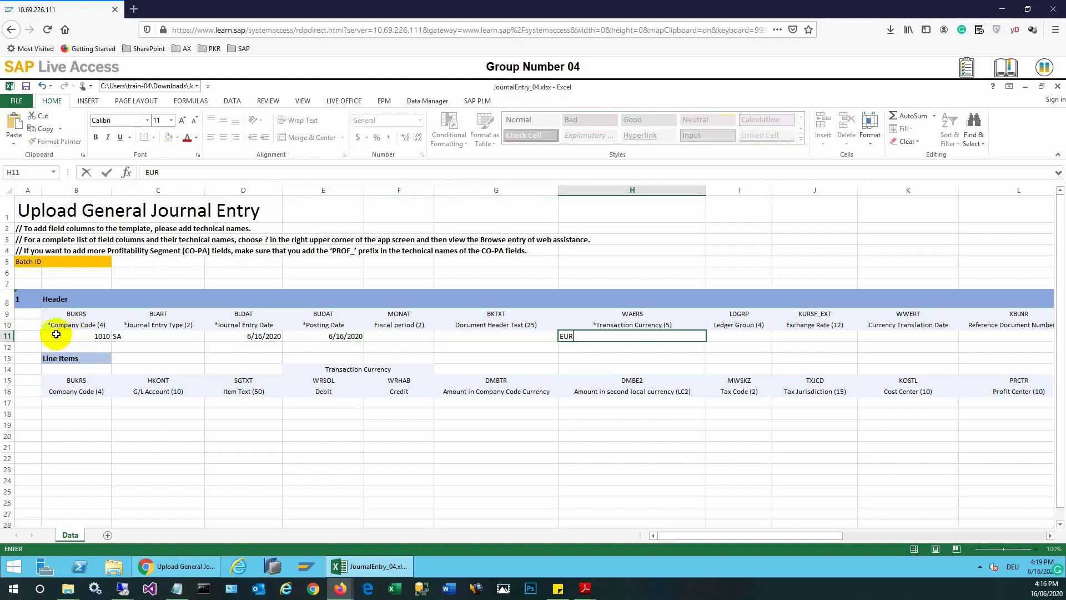
left_click(77, 400)
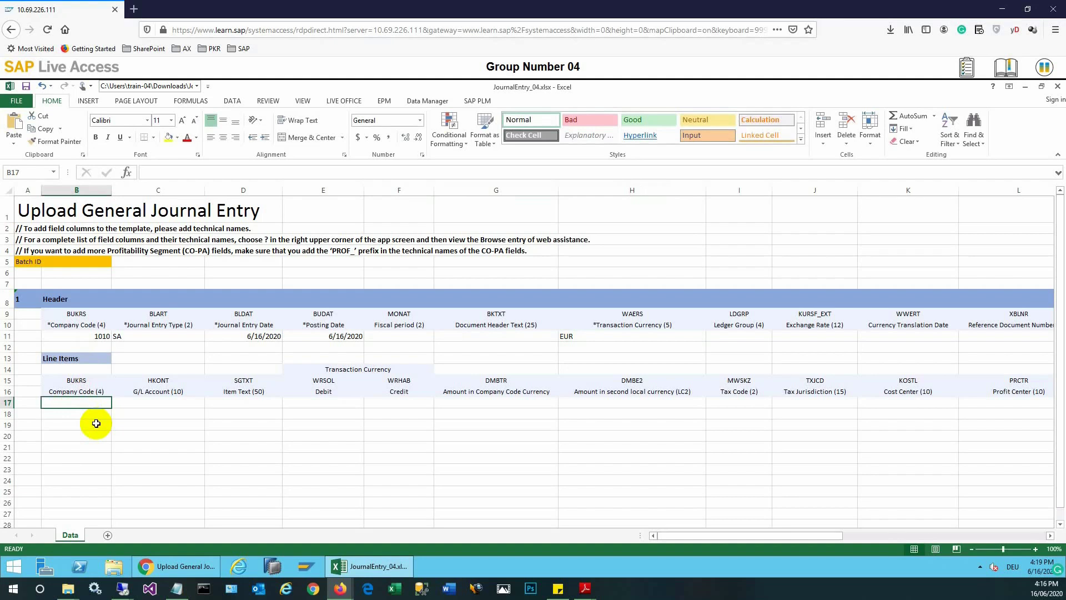
Step: Fill row 17: company 1010, G/L 63003000, debit 10004, tax code v0, cost center 10101101
type("1010")
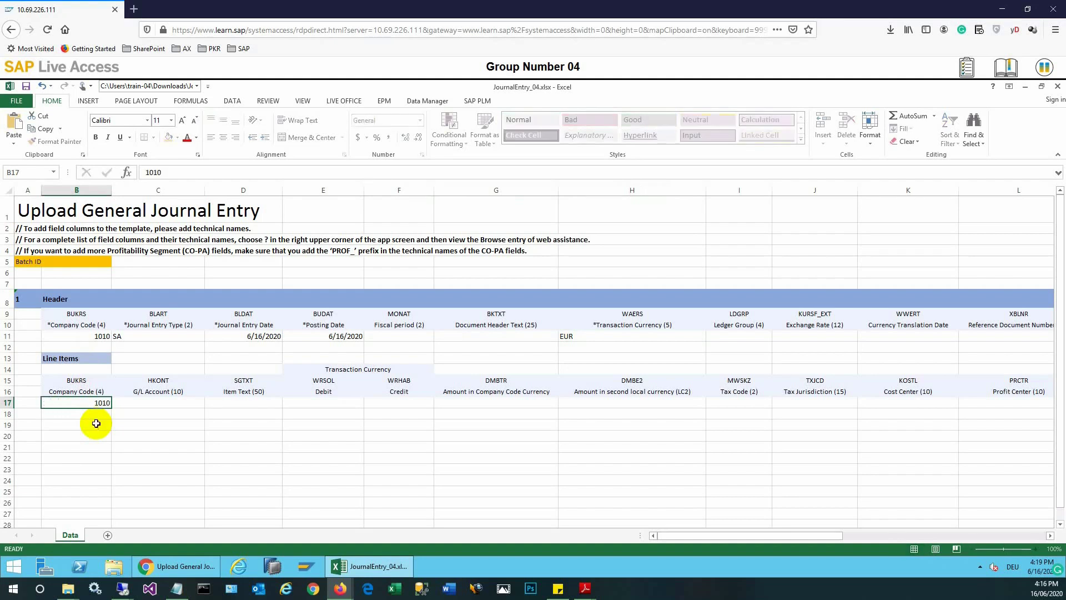
key("Tab")
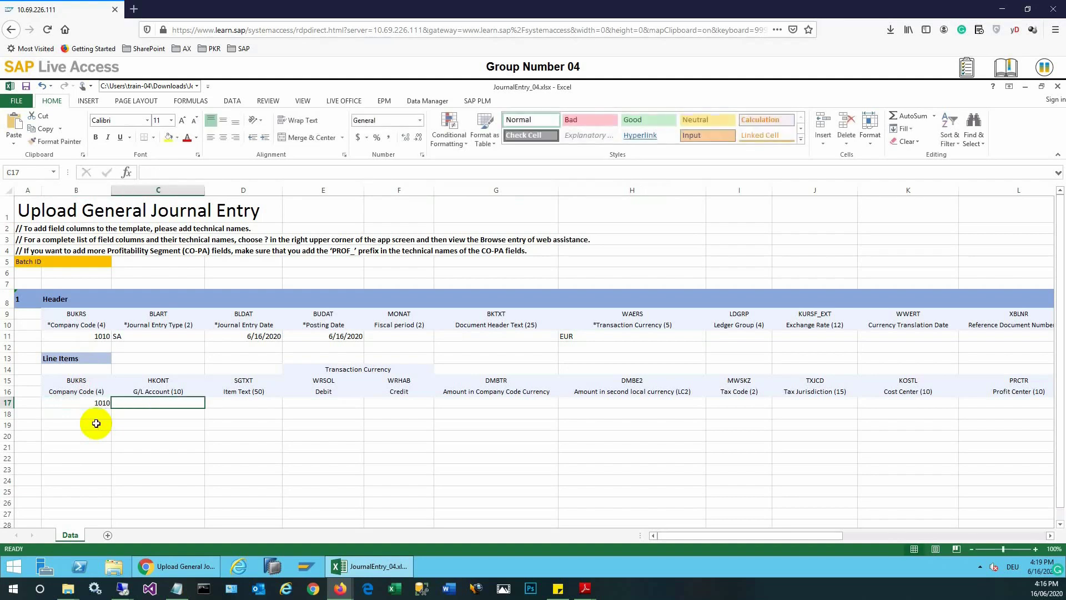
type("63003000")
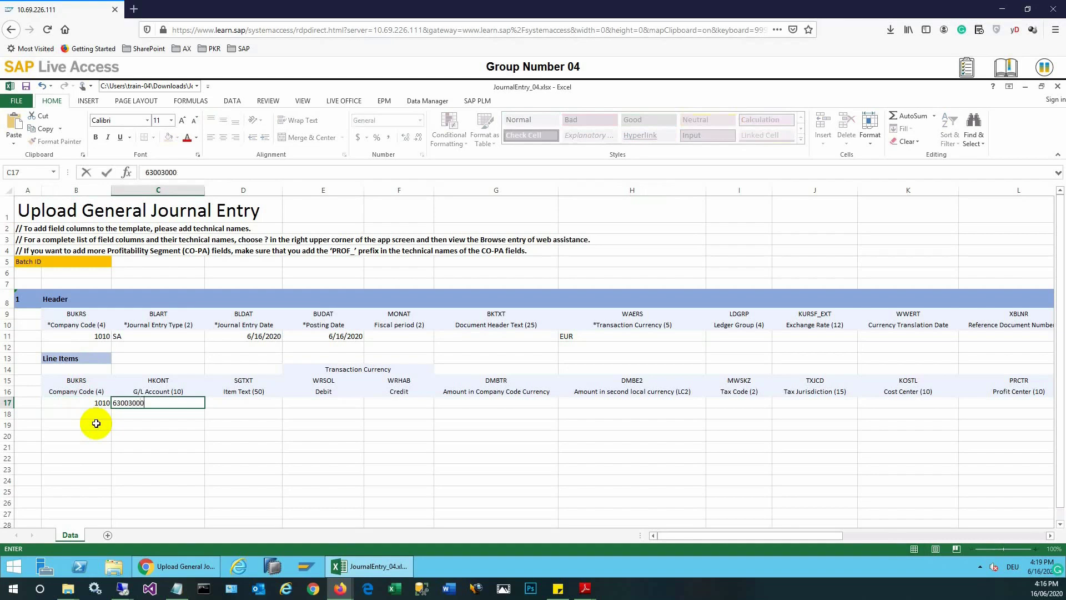
key("Tab")
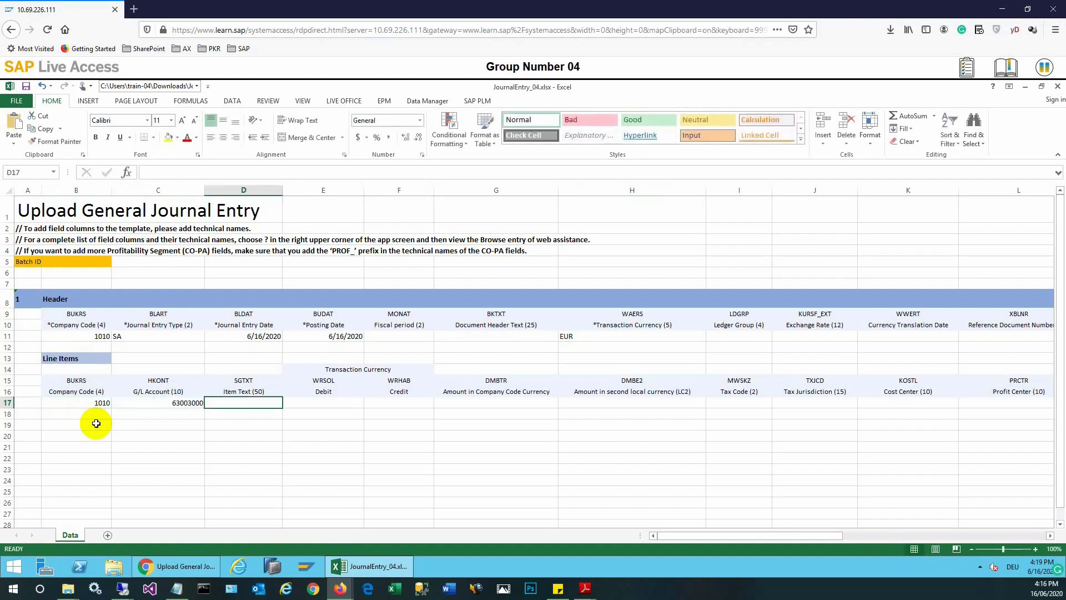
key("Tab")
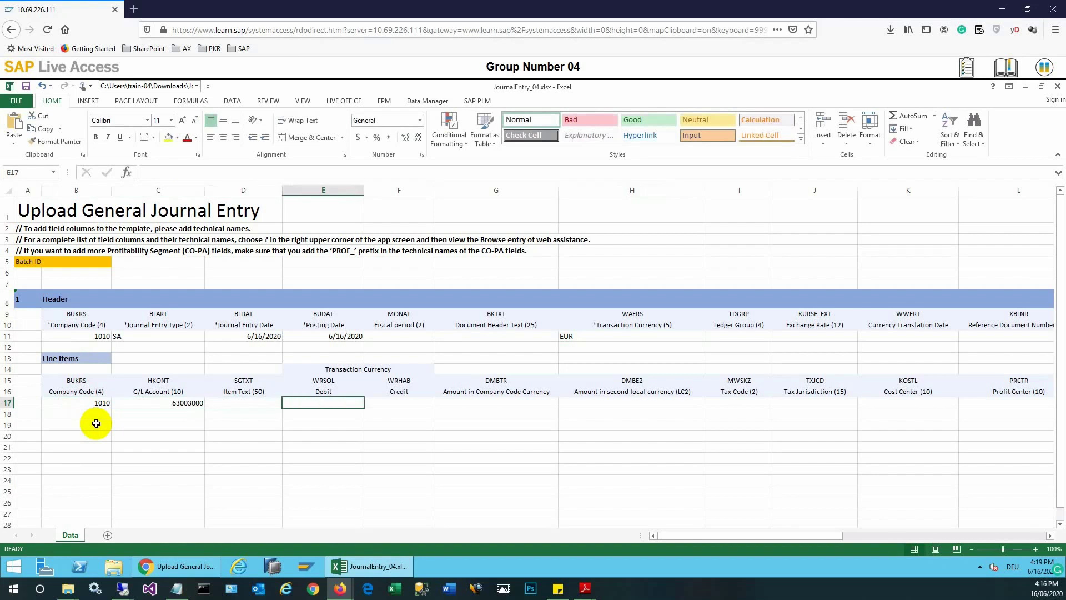
type("100")
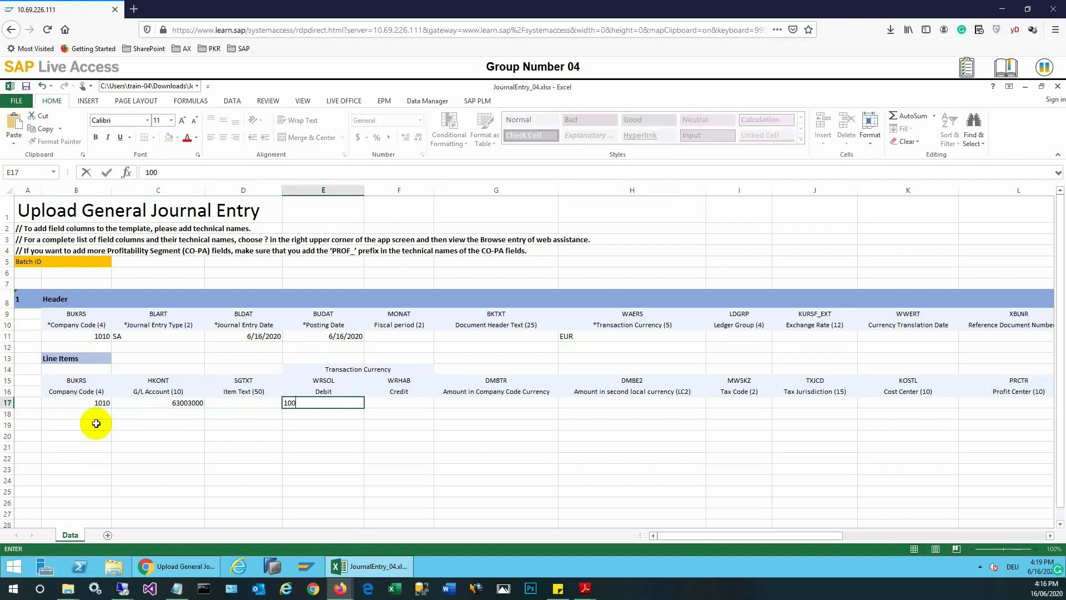
type("04")
key("Tab")
key("Tab")
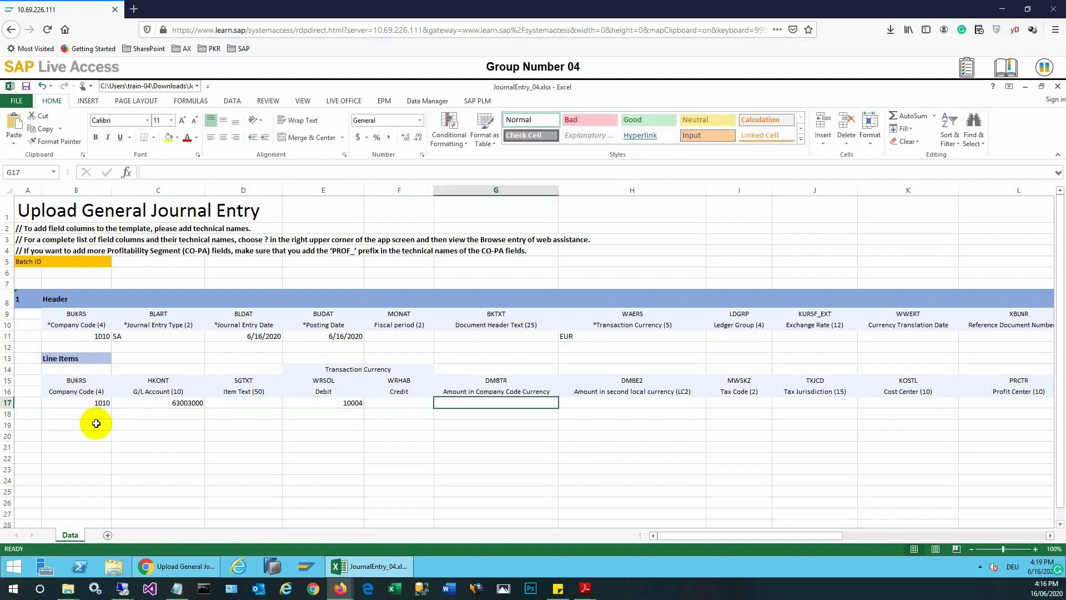
key("Tab")
key("Tab")
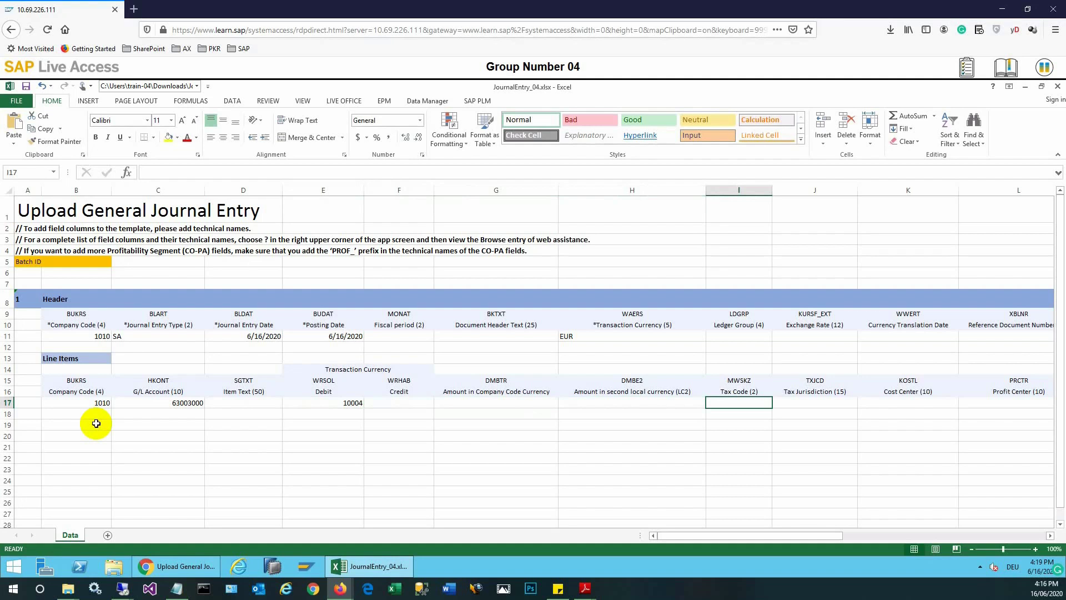
type("v0")
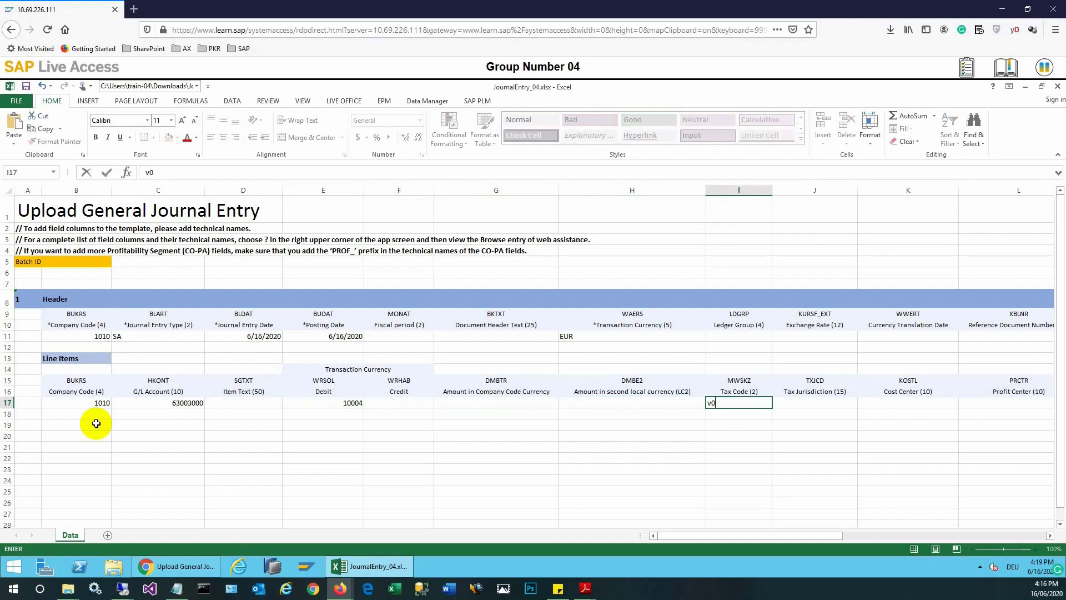
key("Tab")
key("Tab")
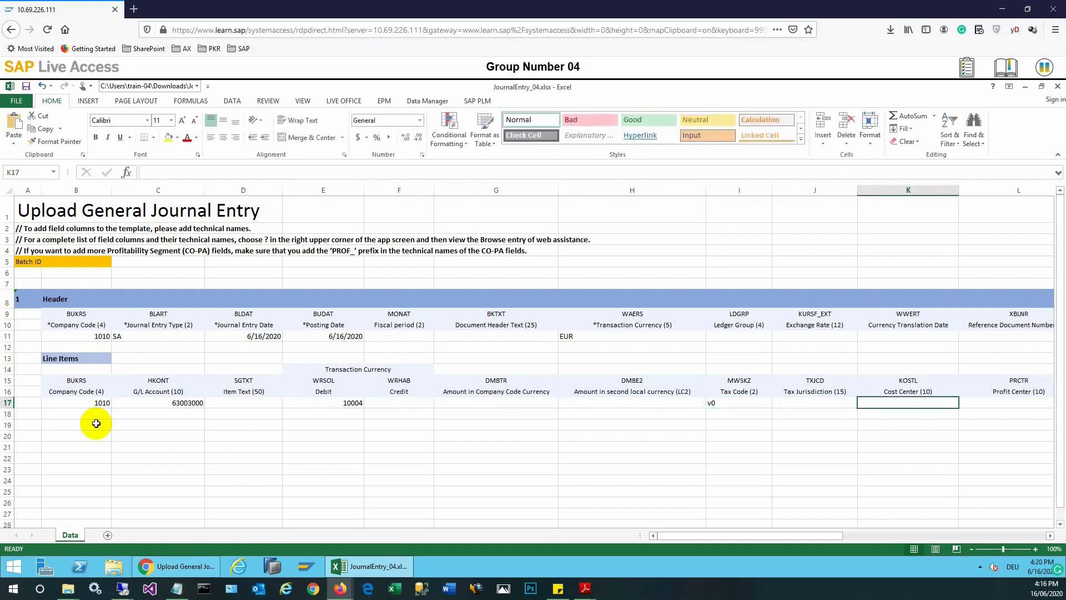
type("10")
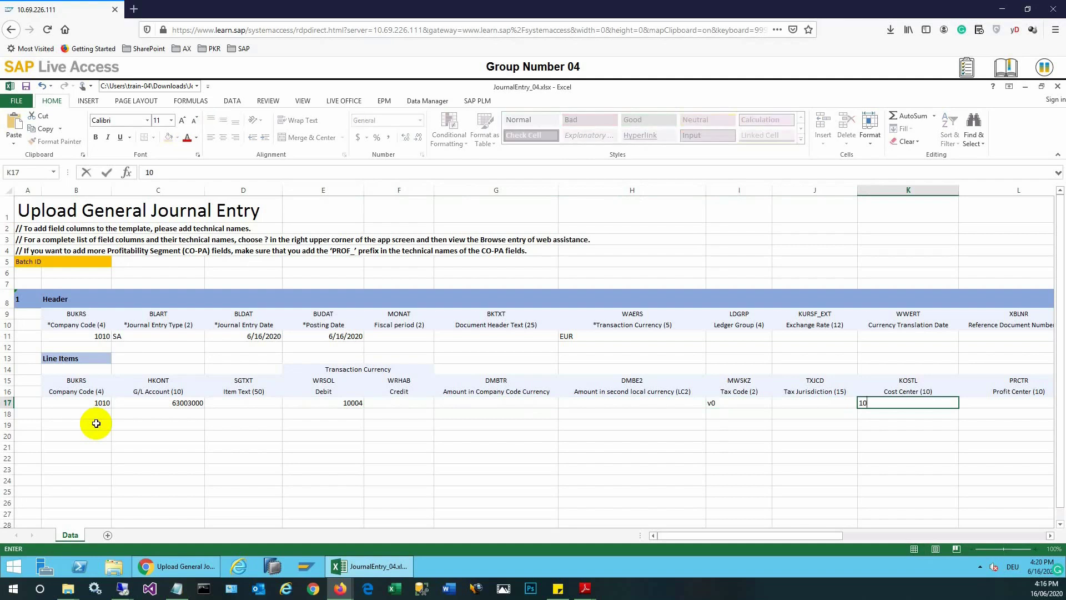
type("101101")
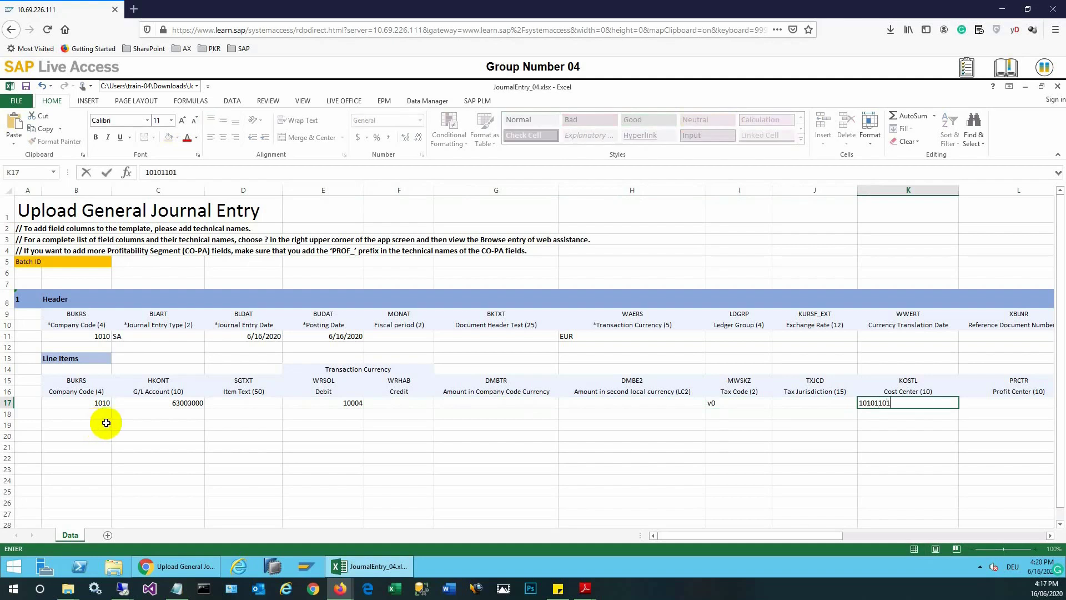
key("Return")
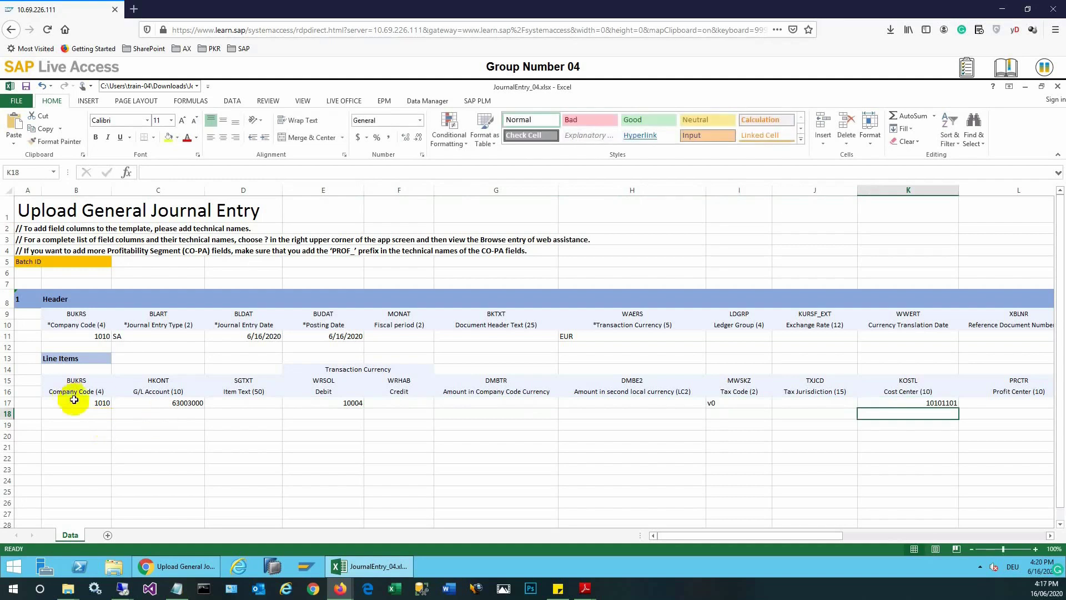
Step: Enter line 2 with company 1010, G/L 10010000, credit 10004, and save the workbook
left_click(97, 415)
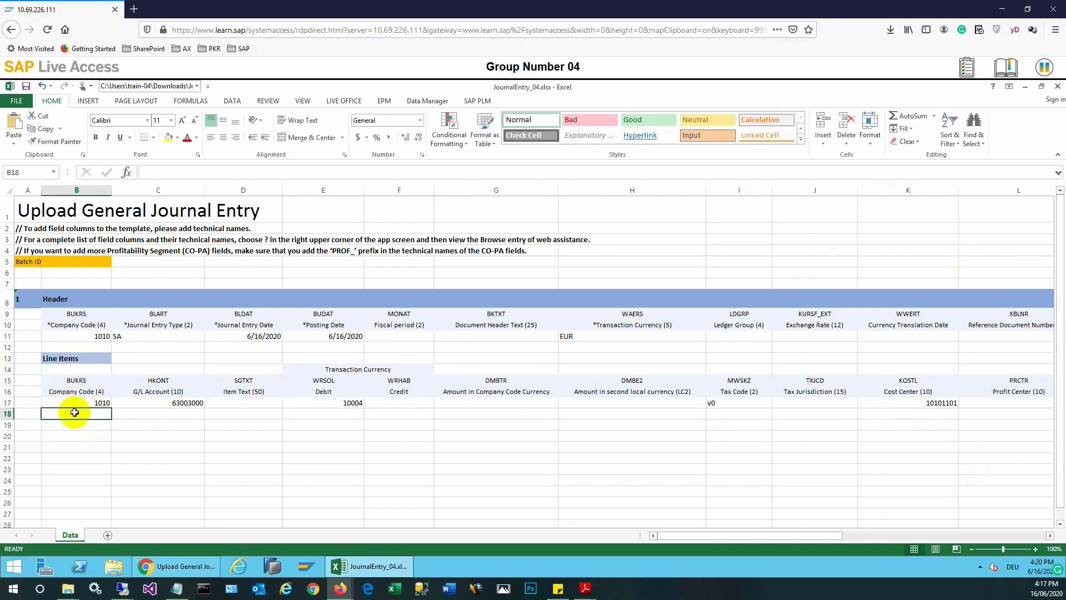
type("1010")
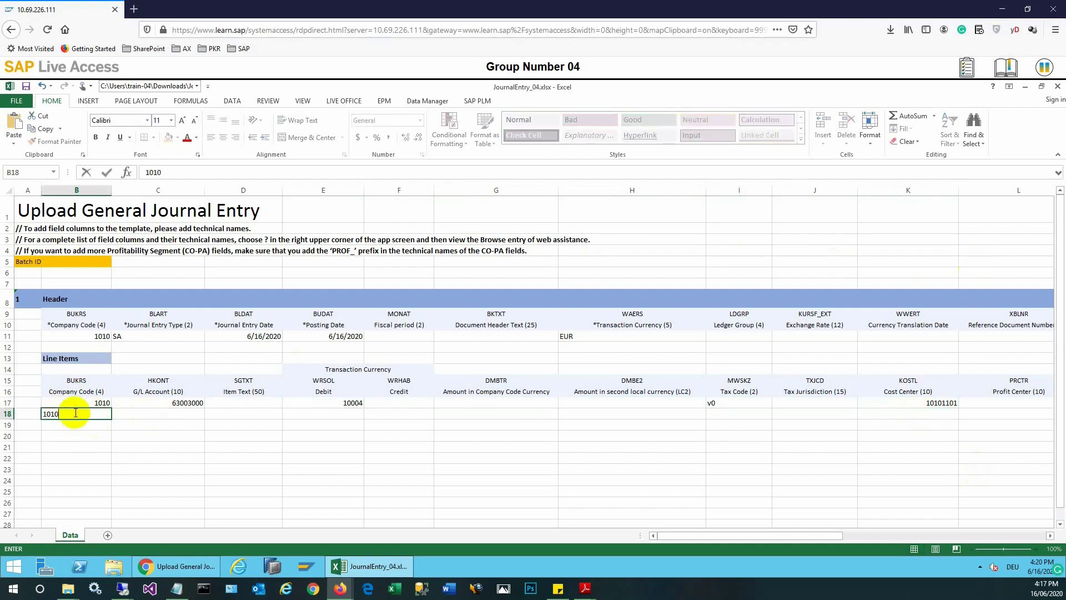
key("Tab")
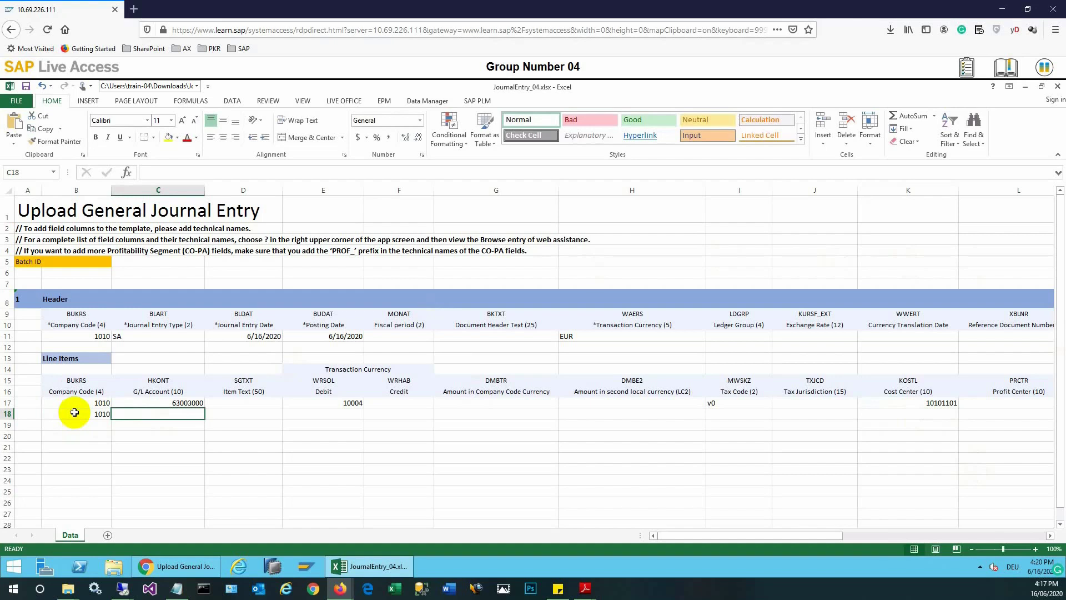
type("100")
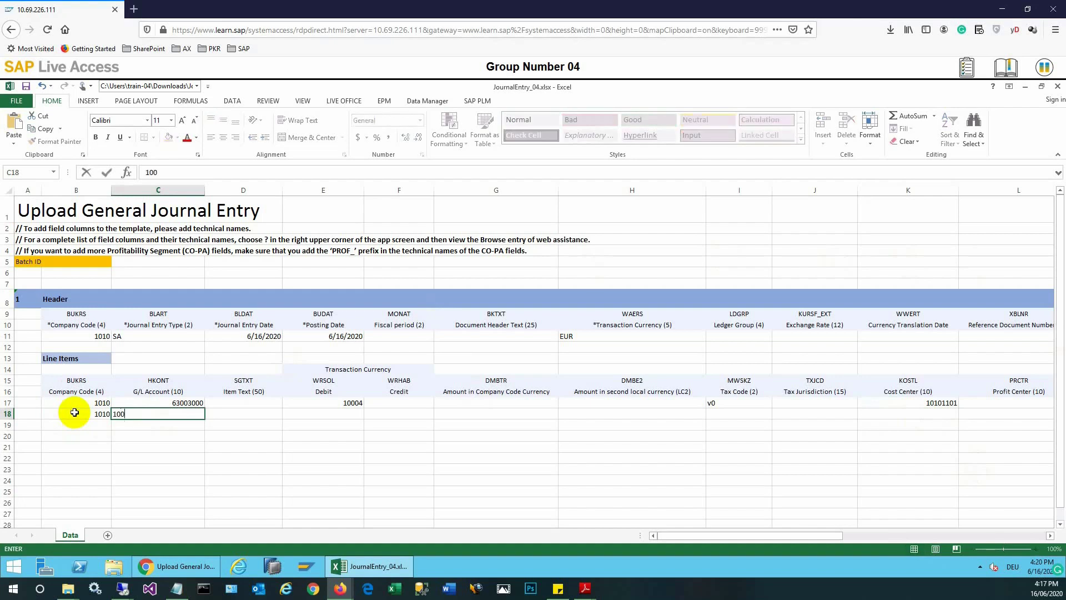
type("100000")
key("BackSpace")
key("Tab")
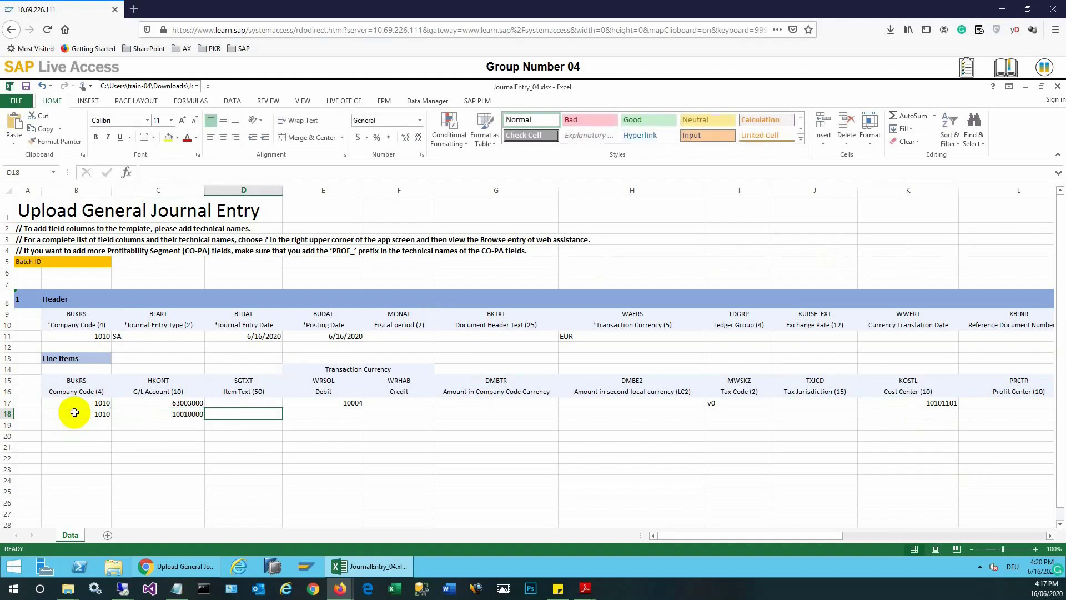
key("Tab")
key("Tab")
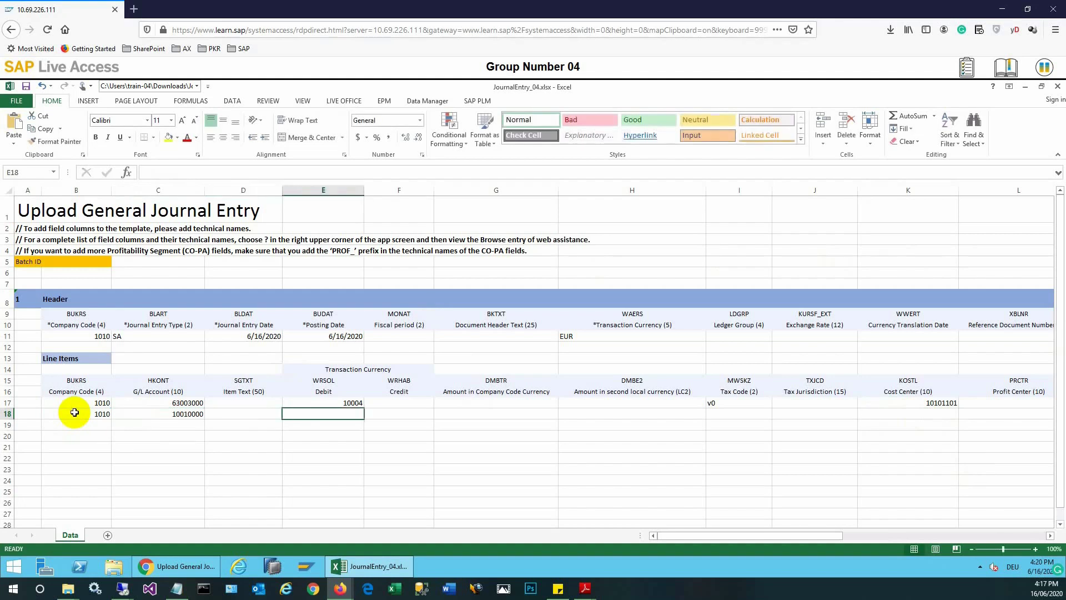
type("10004")
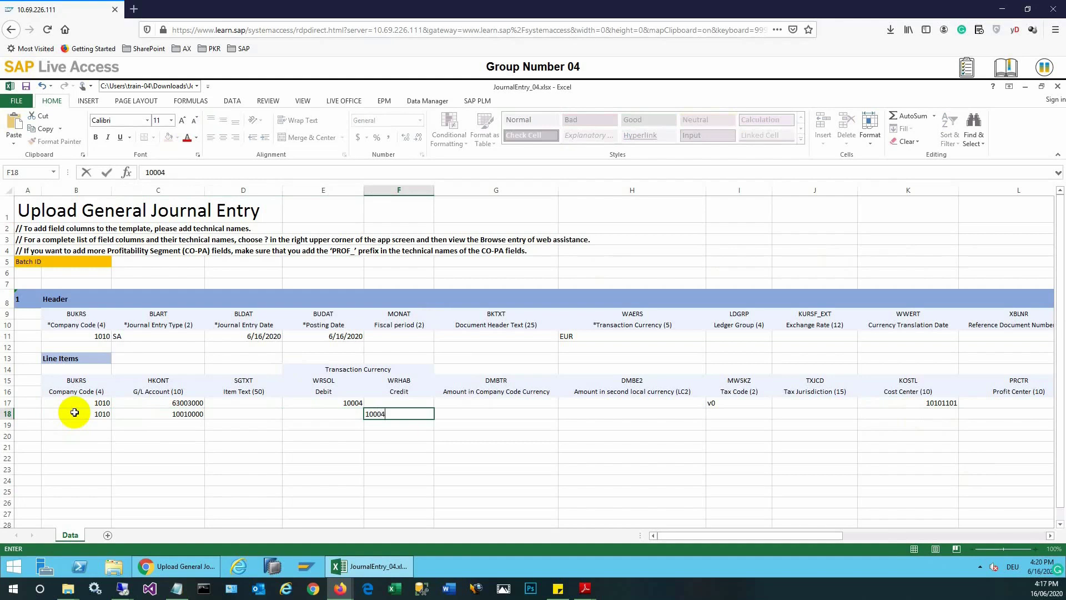
key("Tab")
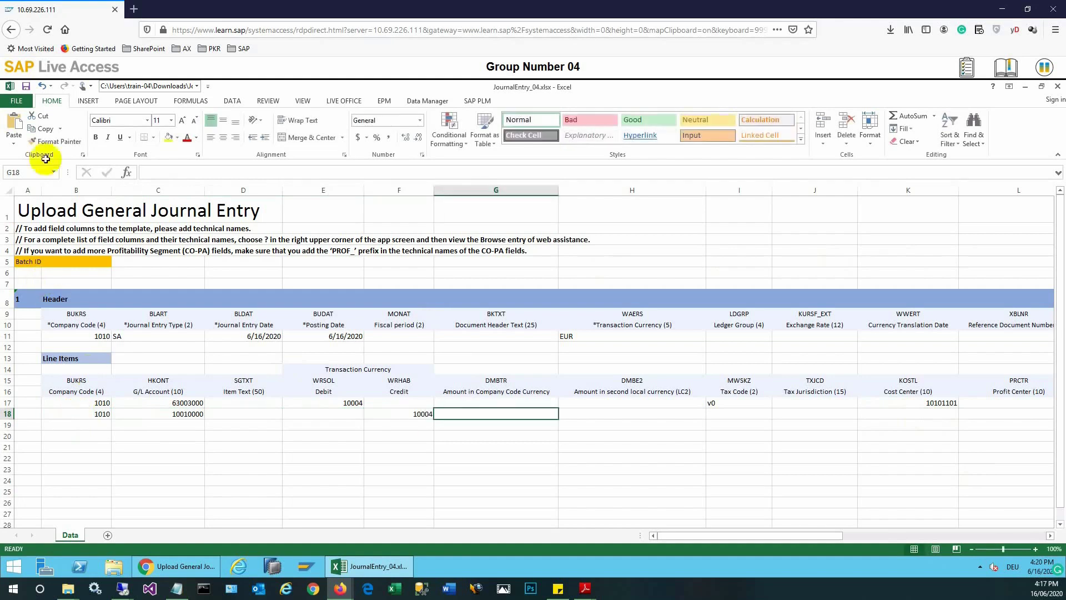
left_click(26, 88)
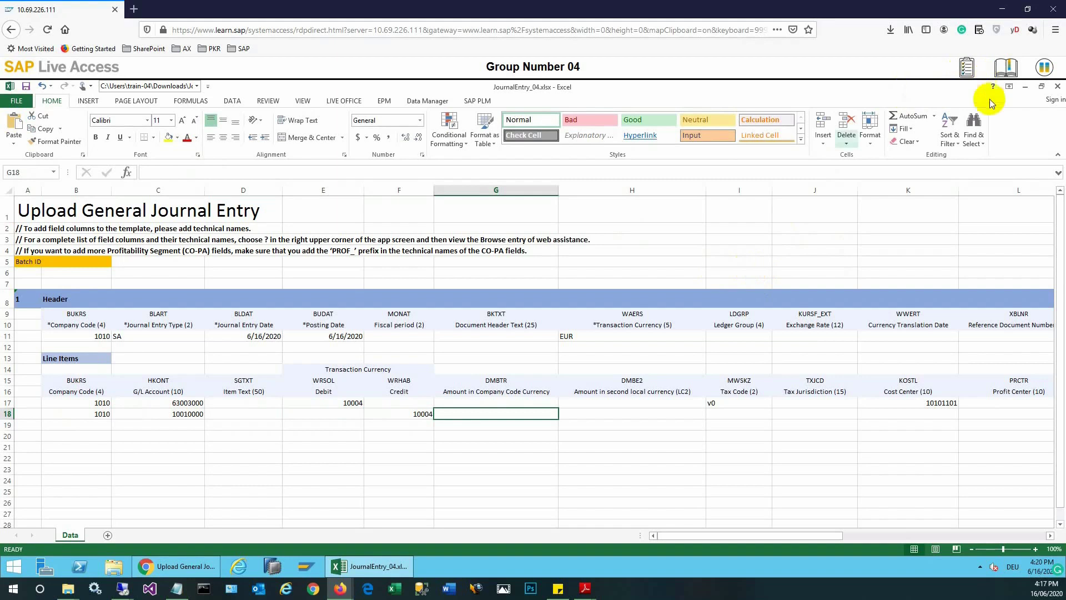
Step: Close Excel and upload JournalEntry_04.xlsx from Downloads, producing one held entry
left_click(1058, 90)
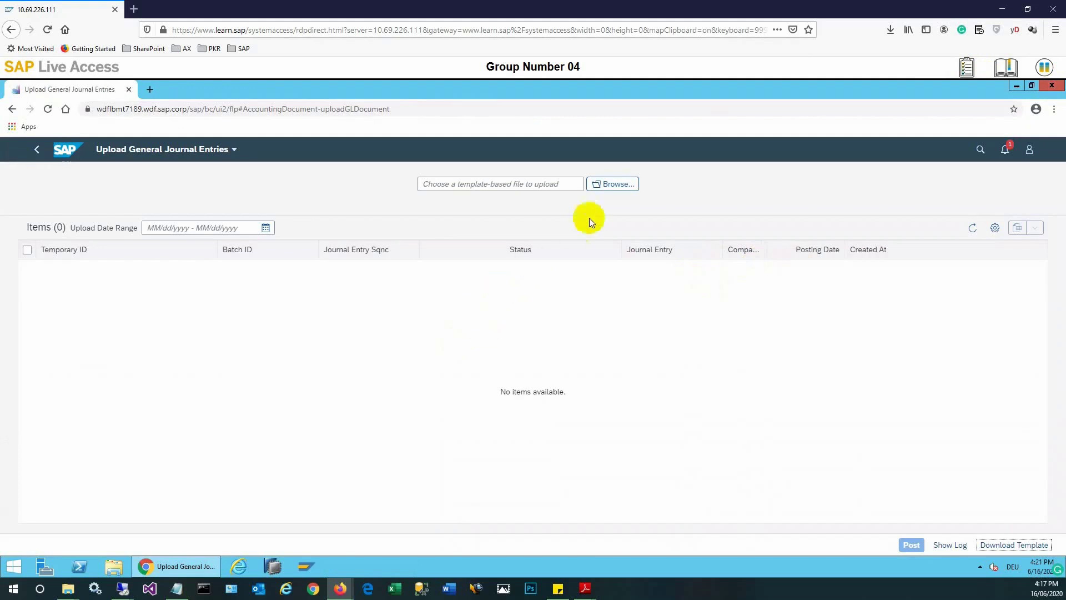
left_click(500, 187)
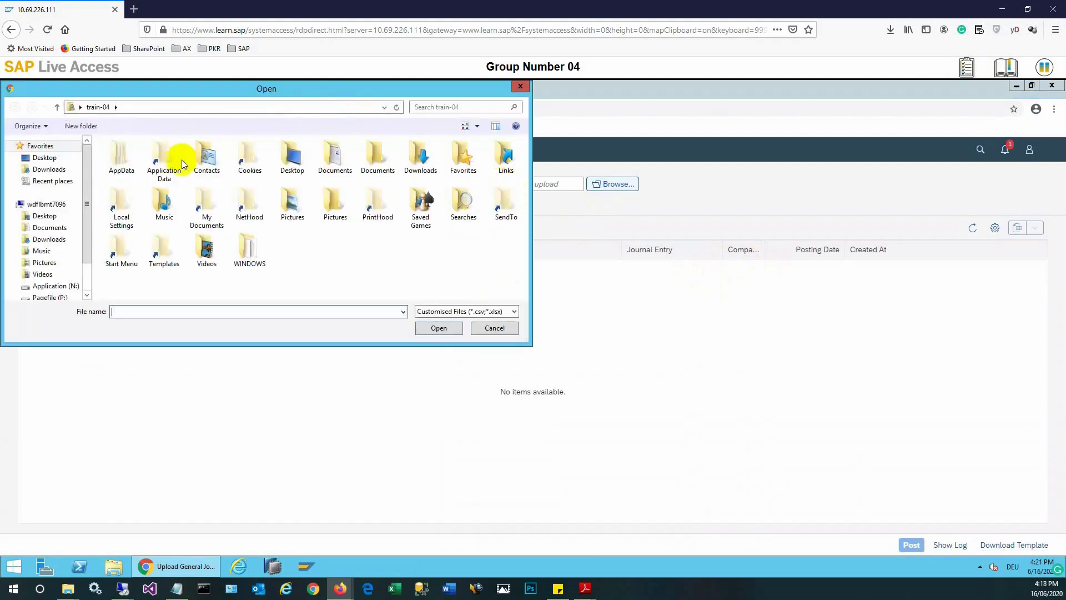
left_click(51, 240)
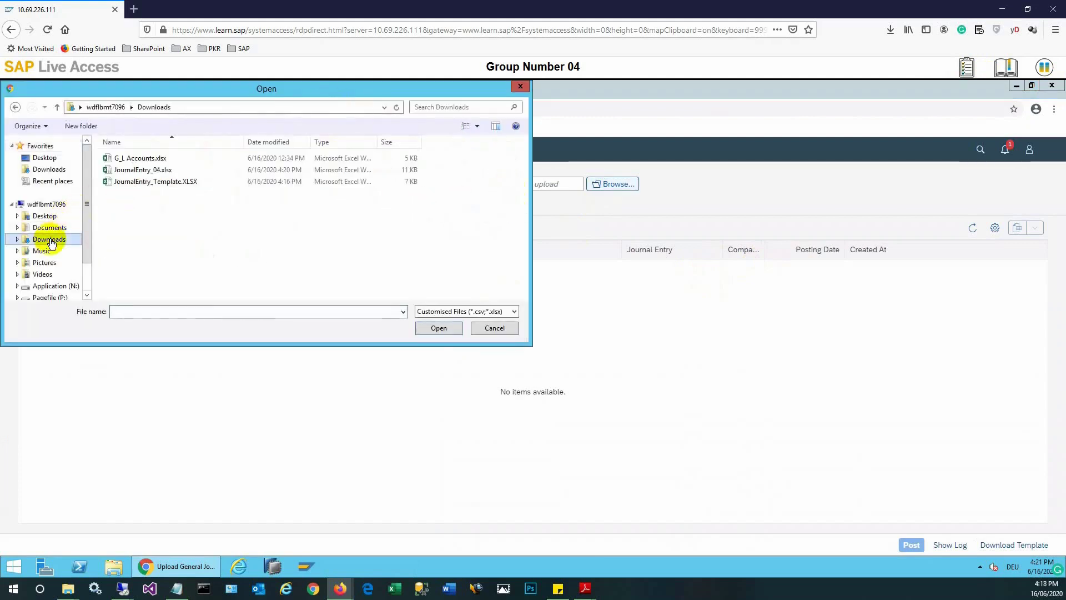
left_click(161, 170)
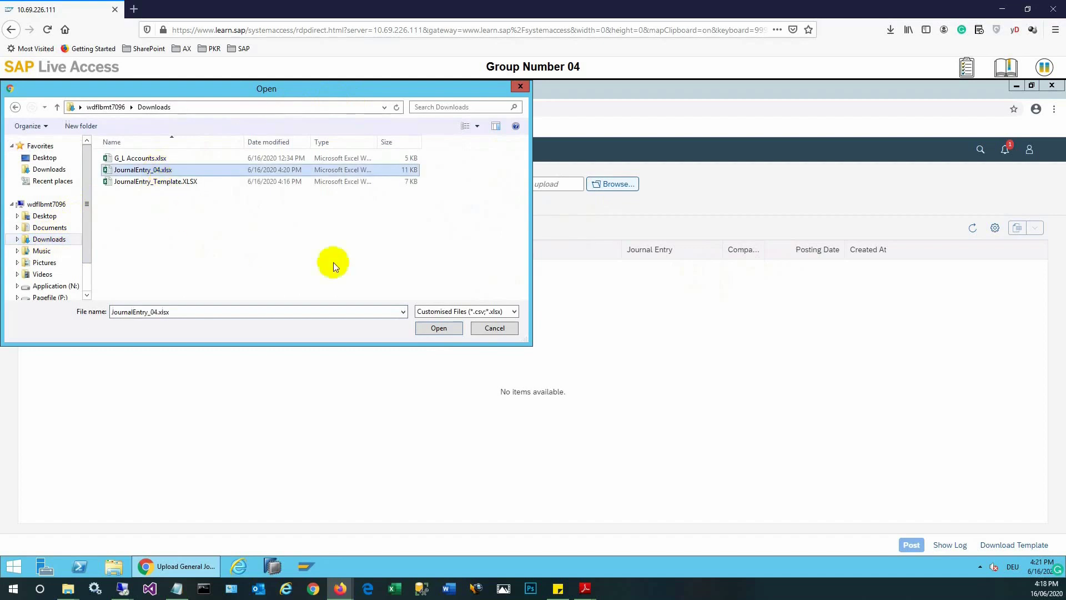
left_click(432, 326)
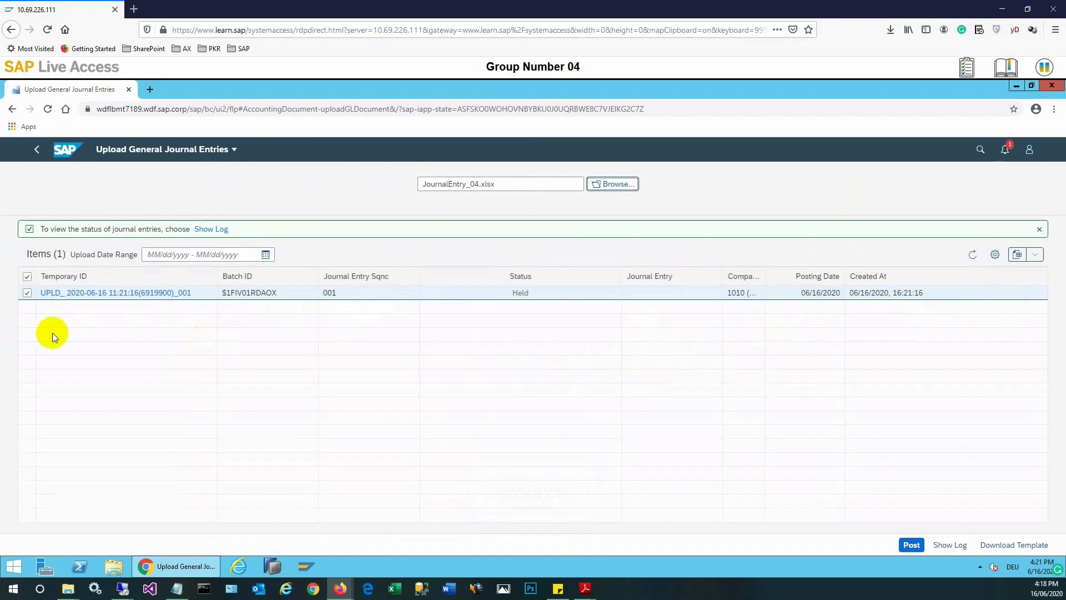
Step: Open the held entry in Post General Journal Entries and enter header text 'Uploaded Journal Entry'
left_click(109, 297)
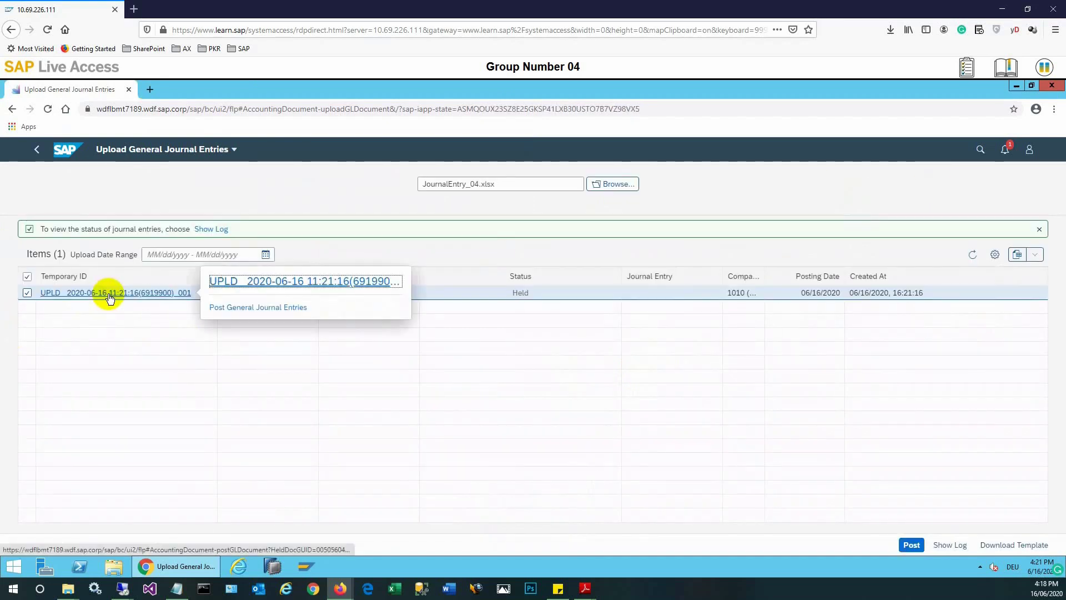
left_click(273, 282)
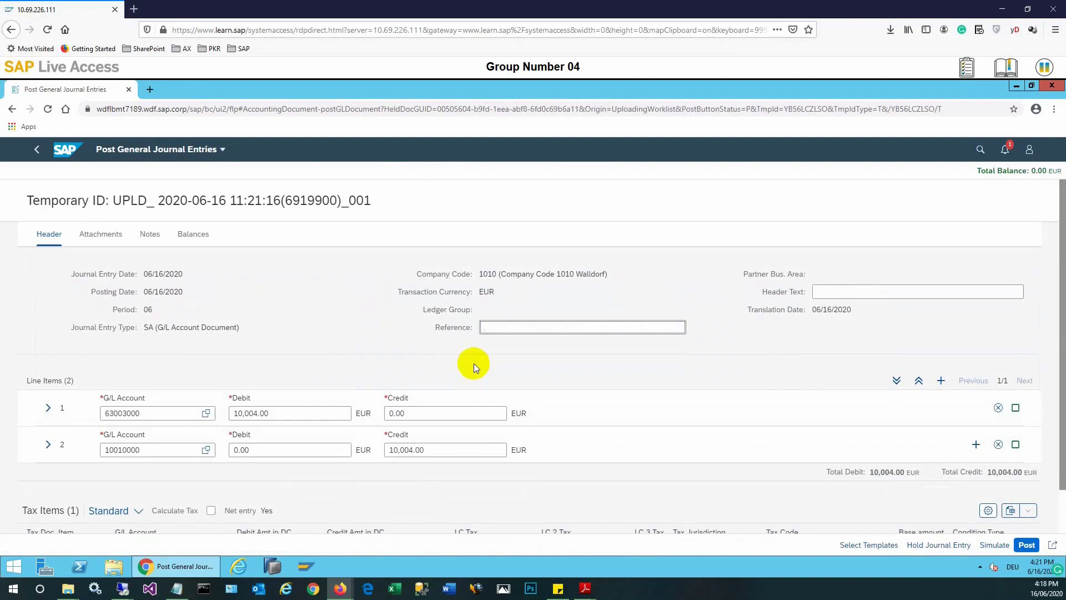
scroll(474, 363, "down", 1)
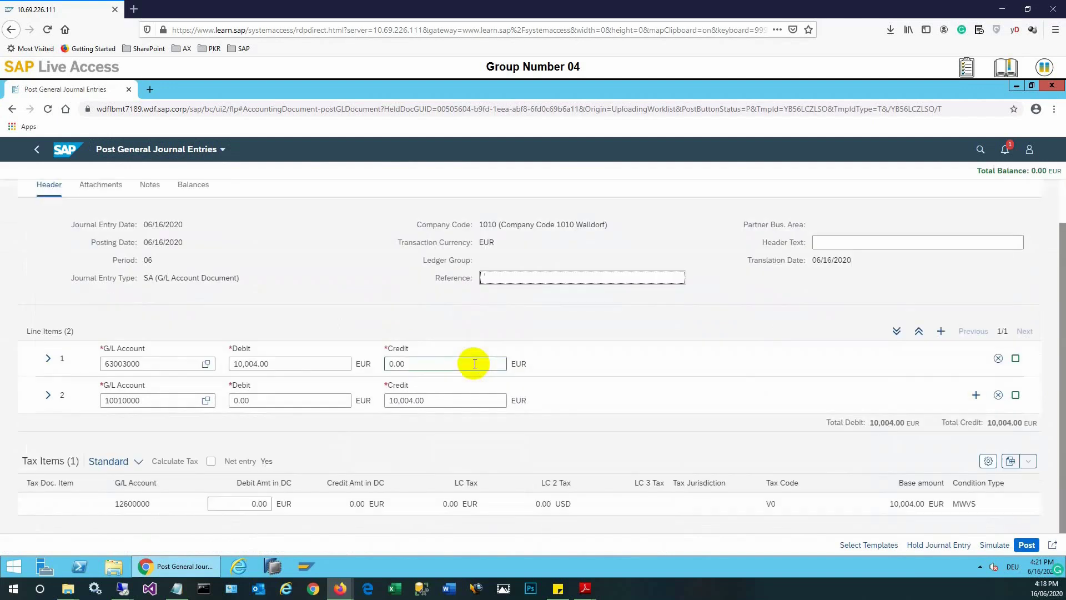
scroll(474, 363, "up", 1)
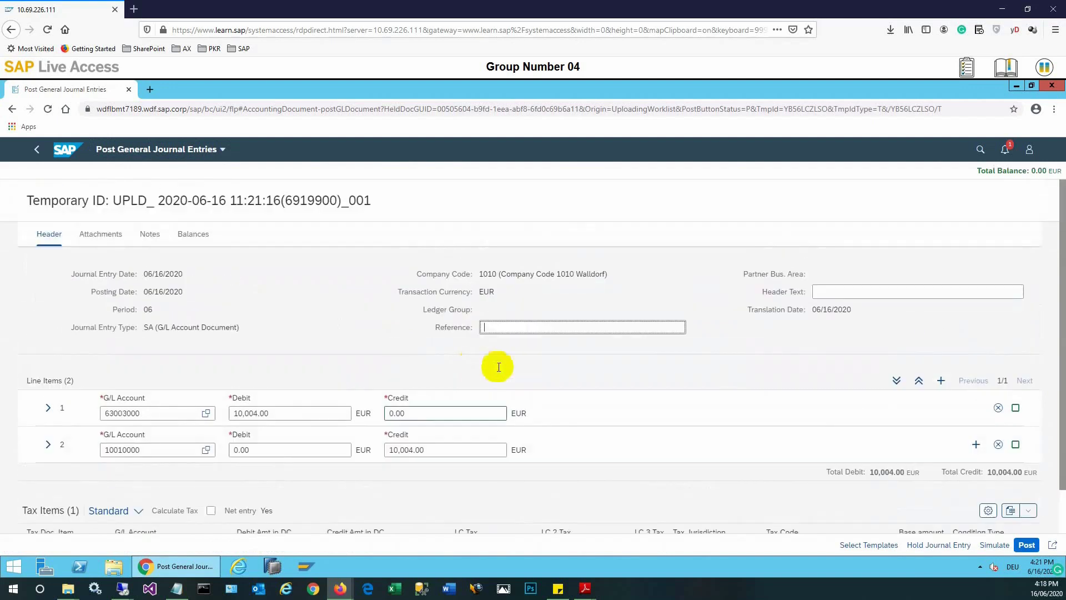
left_click(840, 292)
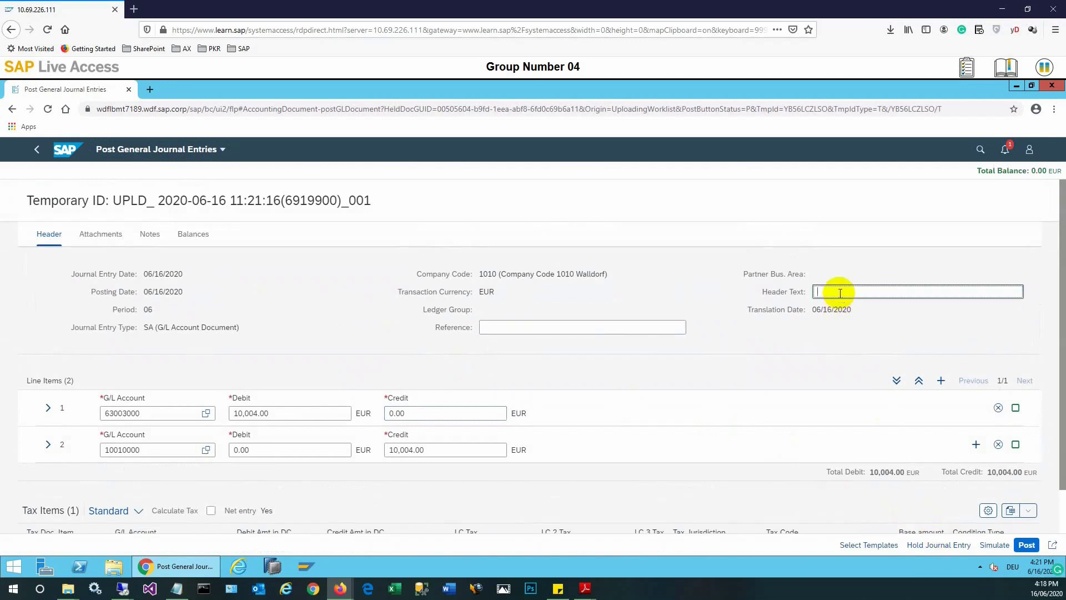
type("Uploaded Journal Entry")
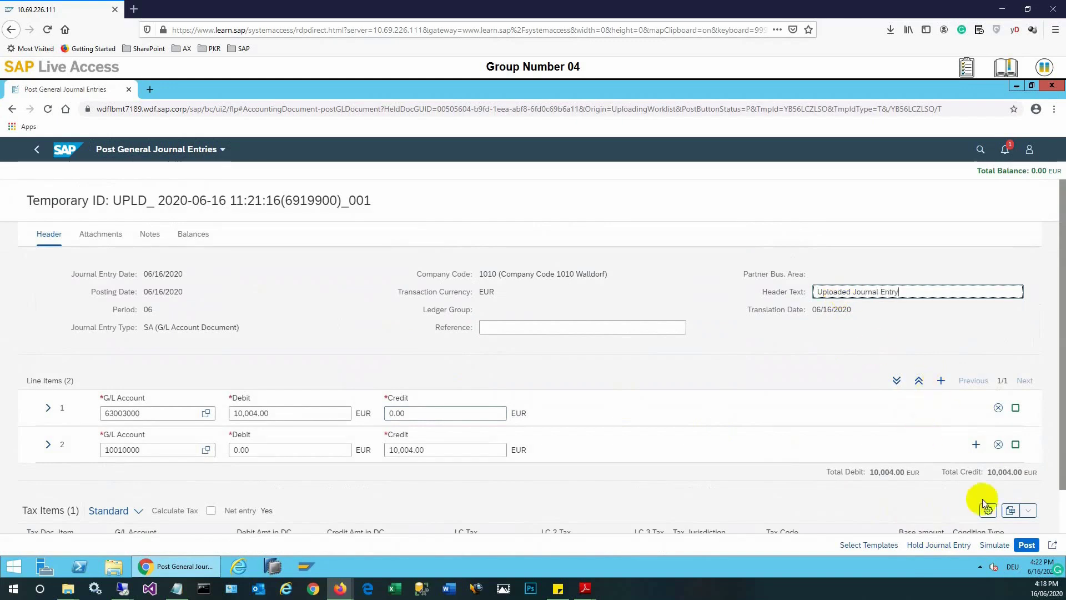
Step: Simulate the balanced 10,004.00 EUR entry and post it as journal entry 100000006
left_click(991, 546)
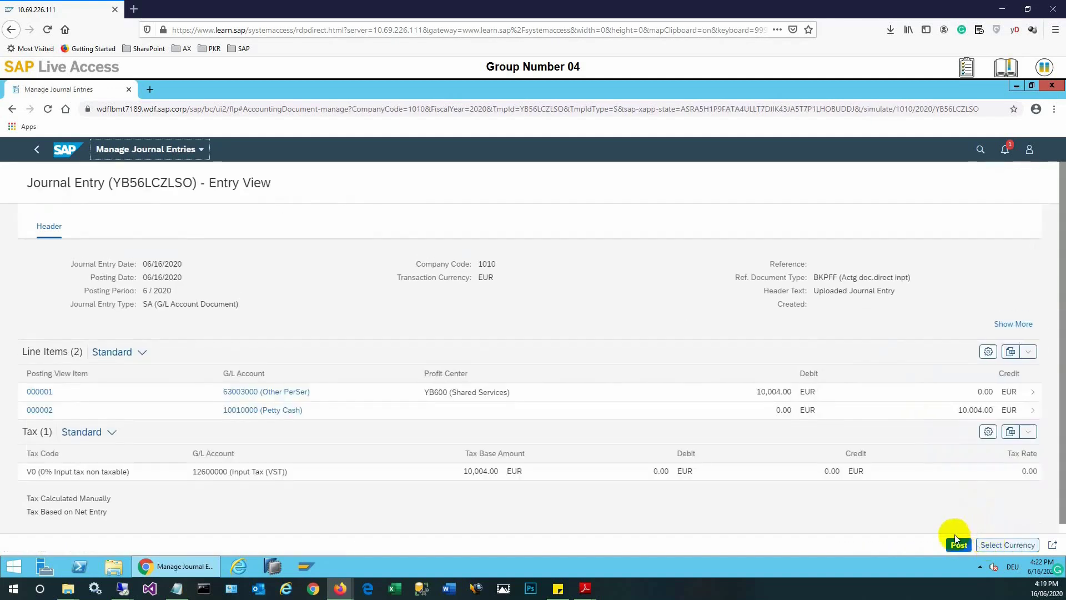
left_click(956, 543)
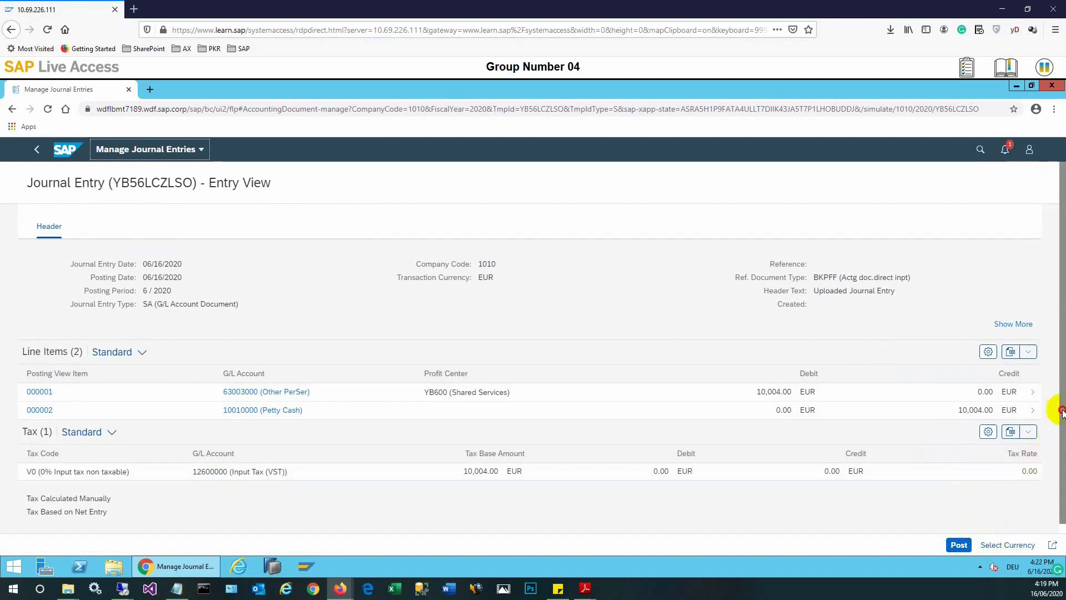
scroll(1061, 439, "down", 1)
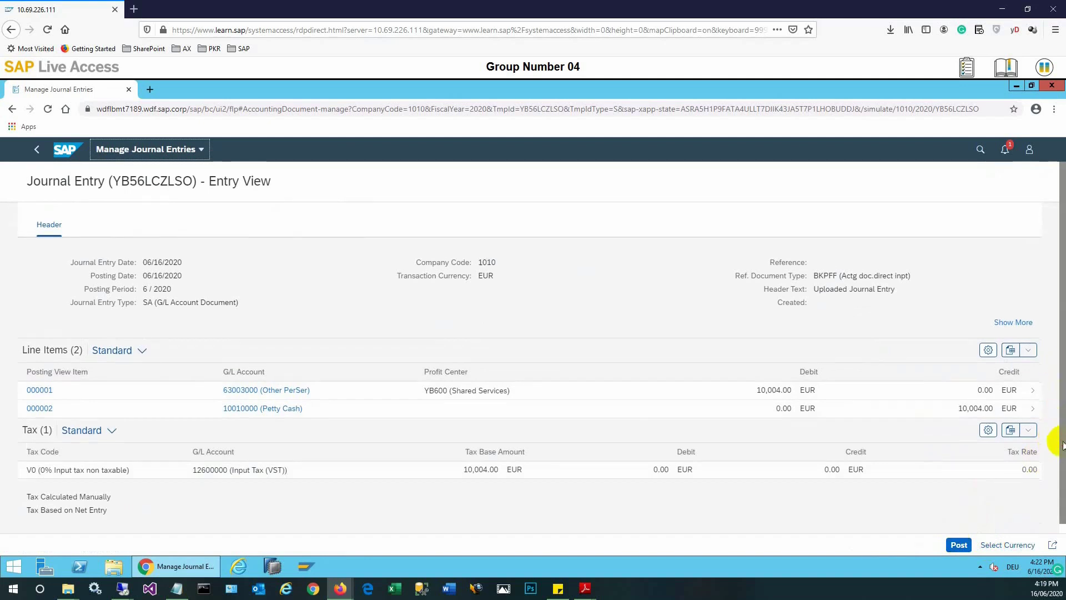
scroll(1062, 444, "down", 1)
left_click(959, 544)
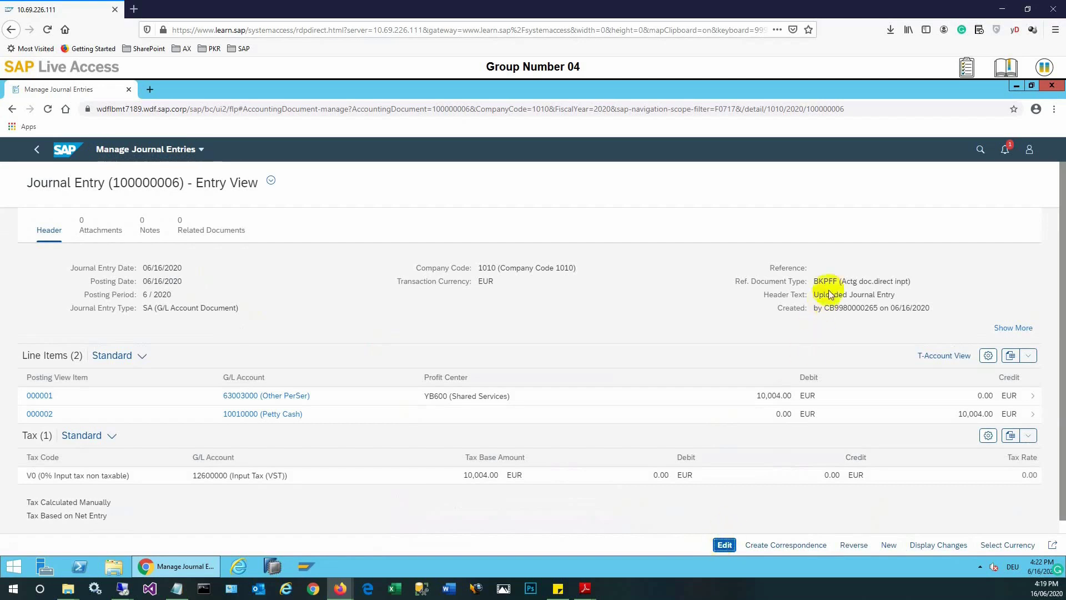
Step: Edit posted journal entry 100000006, enter S4C-04 in its Reference field, and save
left_click(841, 271)
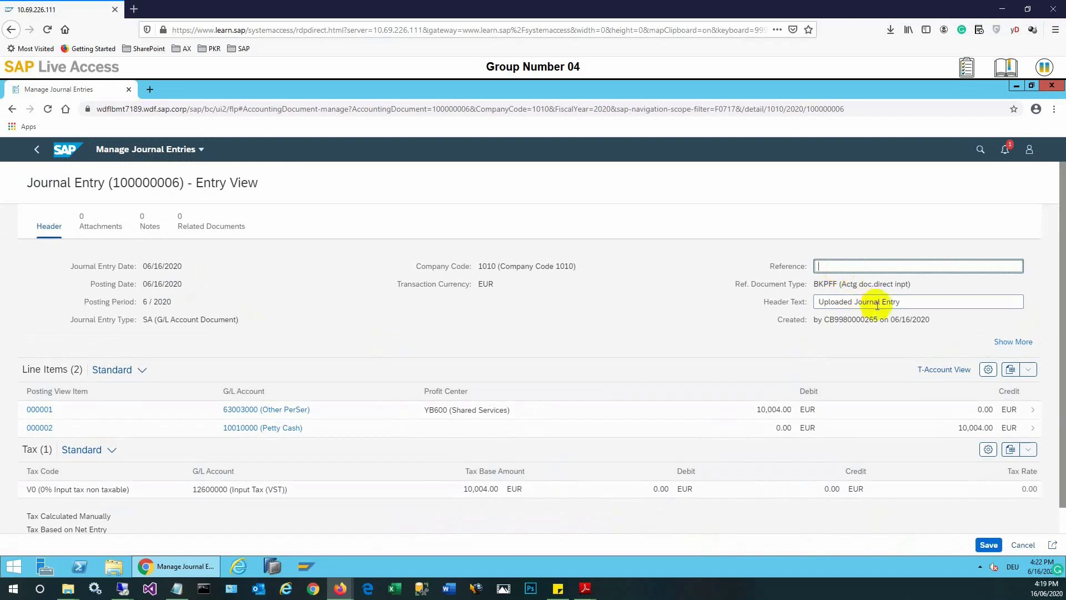
left_click_drag(909, 302, 863, 303)
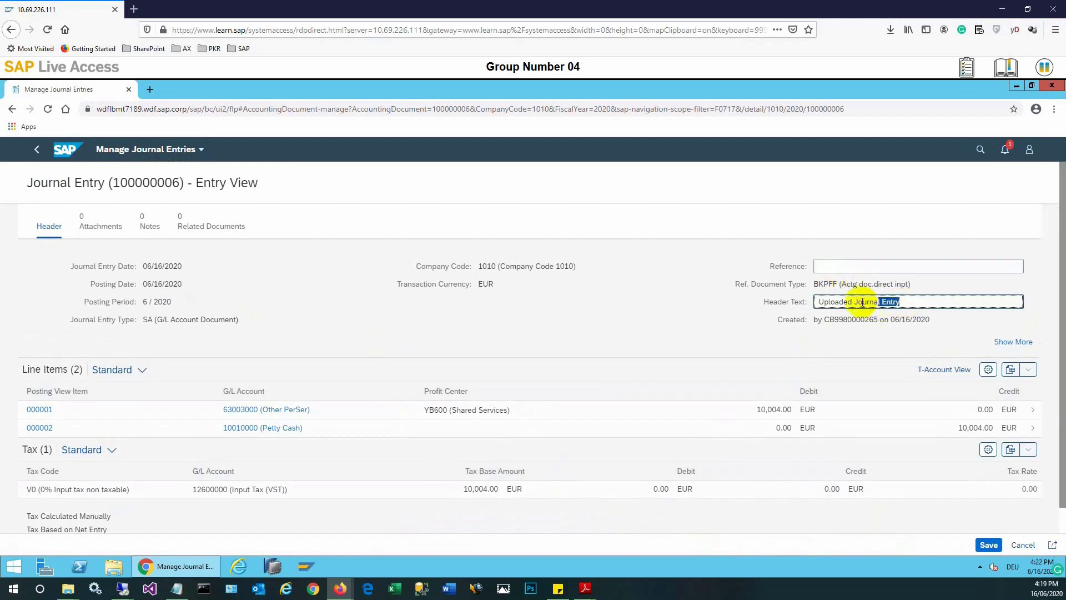
left_click(846, 266)
type("S4C")
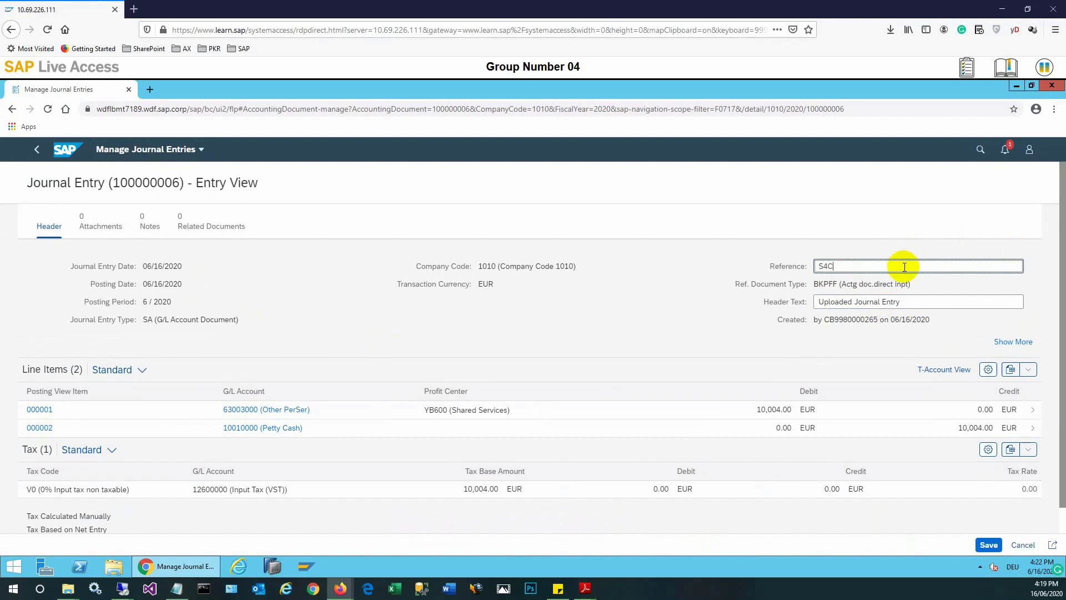
type("-04")
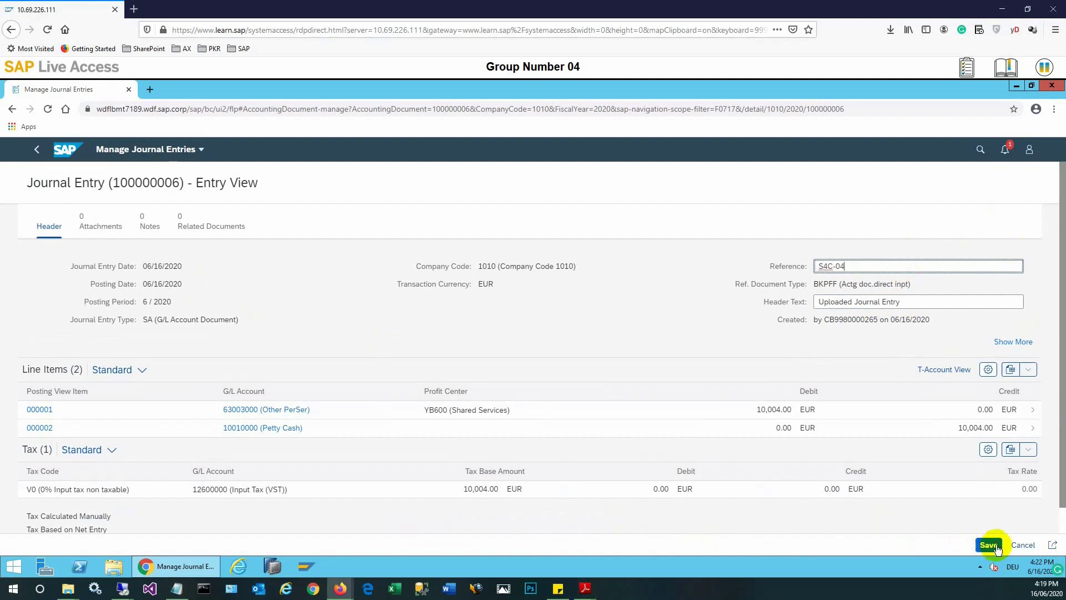
left_click(997, 548)
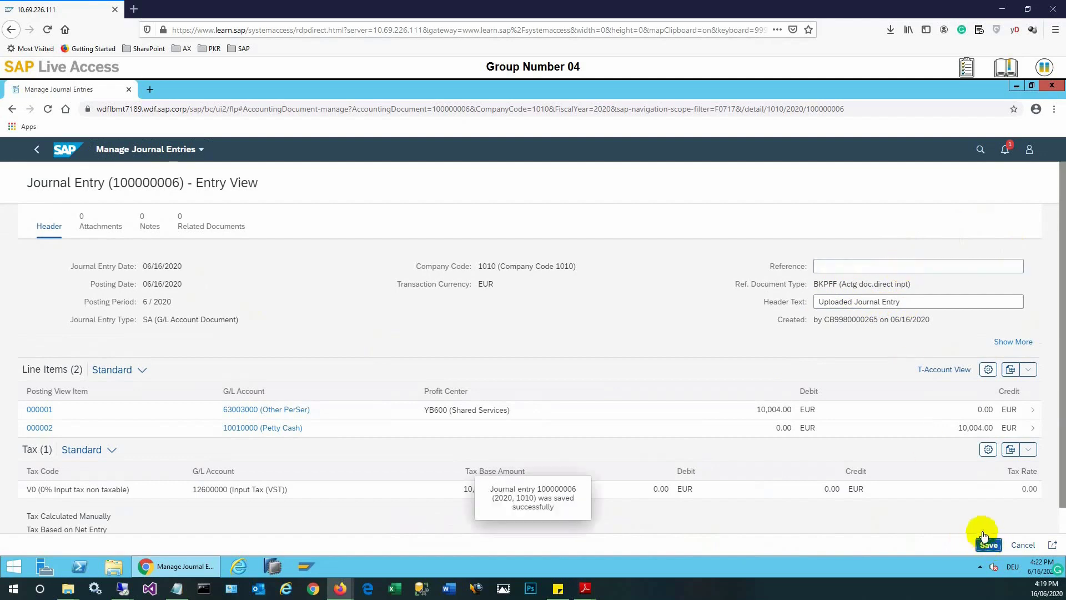